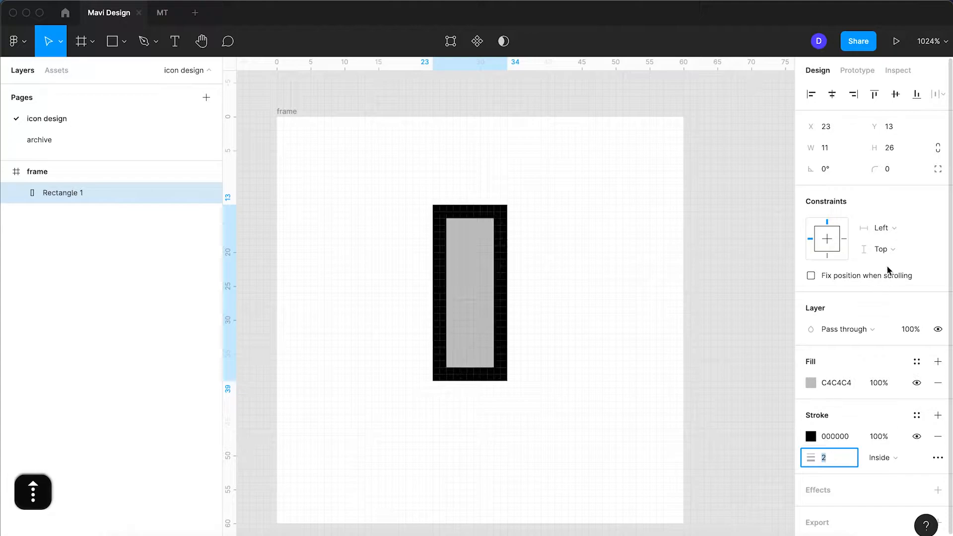
Round the rectangle's corners with a radius of 20
click(893, 168)
key(shift+Up)
key(shift+Up)
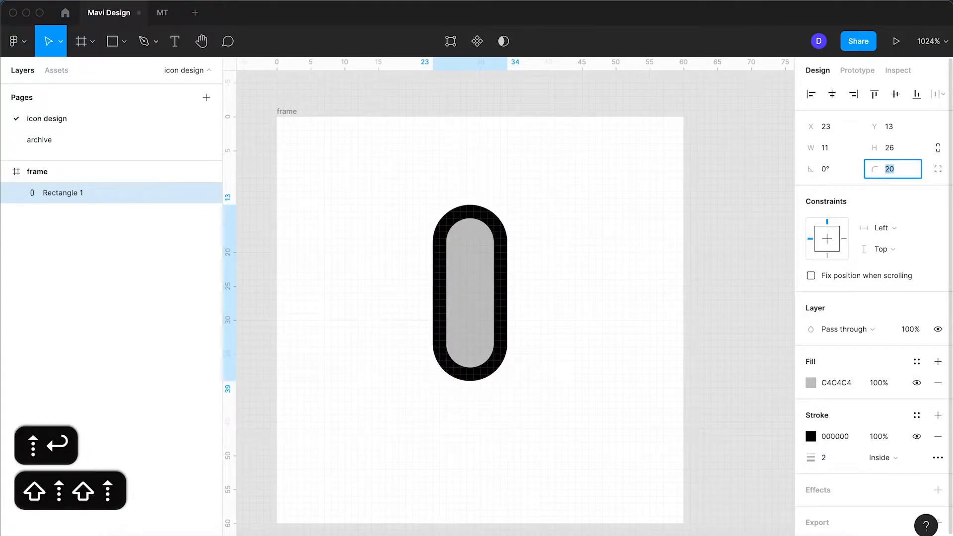
click(472, 381)
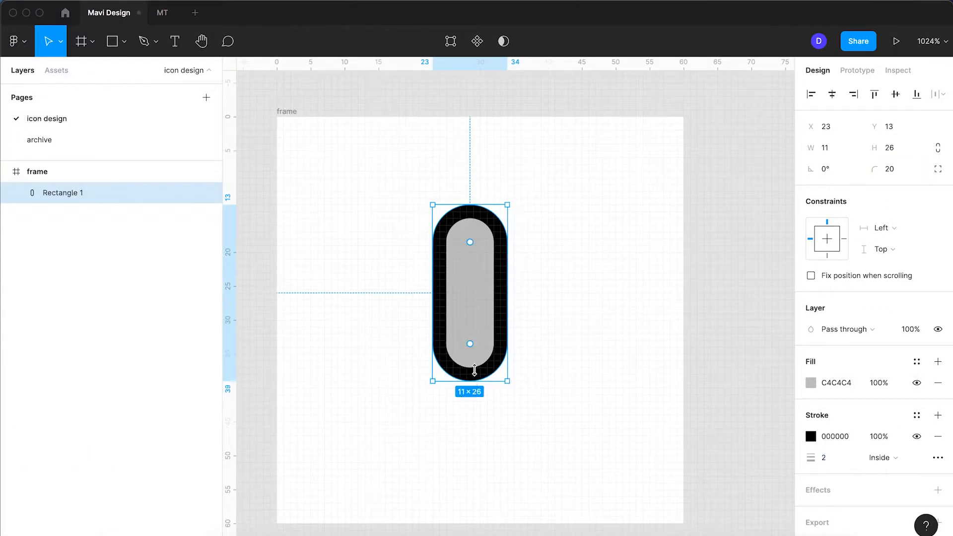
Move the rounded rectangle to X 27, set its width to 10 and lower its top edge to make it 23 high
drag(482, 311, 513, 329)
click(836, 148)
text(10)
key(Return)
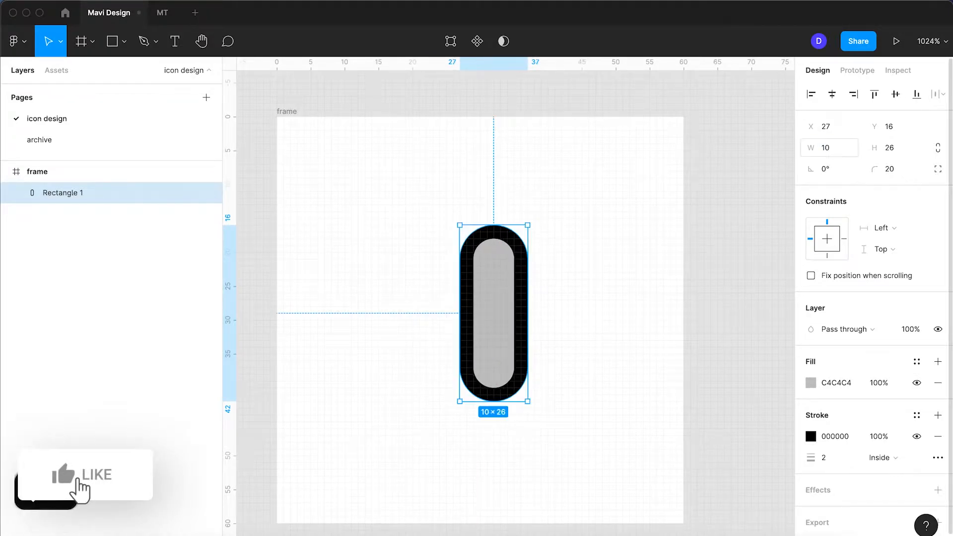
drag(492, 225, 494, 245)
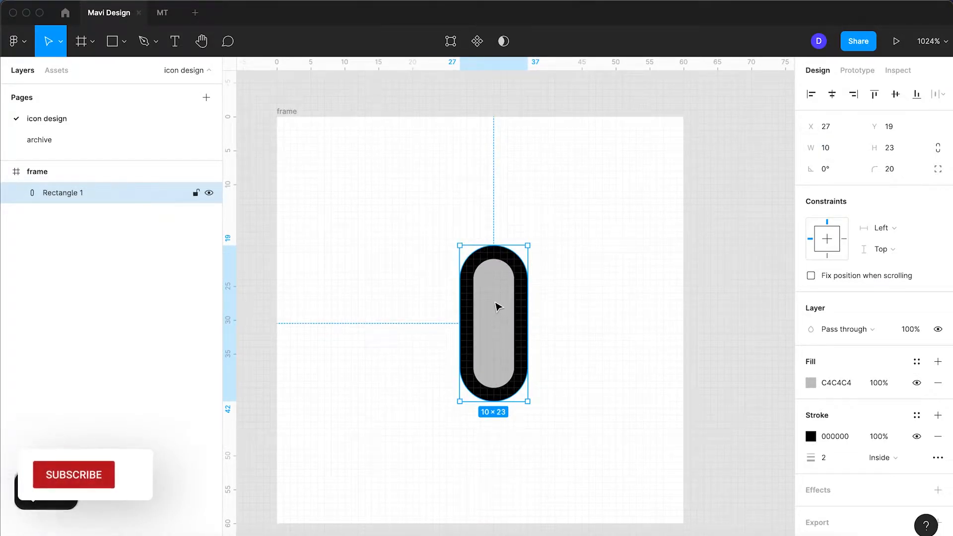
Duplicate the capsule into three more overlapping fingers: 36 high at X 19, 20 high at X 35 and 16 high at X 43, bottoms aligned
drag(500, 306, 445, 303)
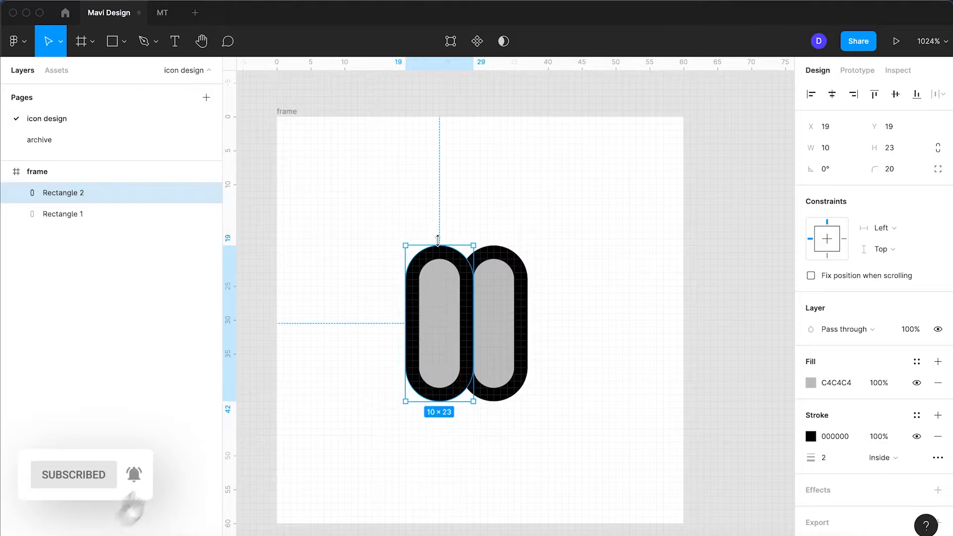
drag(439, 245, 440, 157)
drag(498, 299, 560, 315)
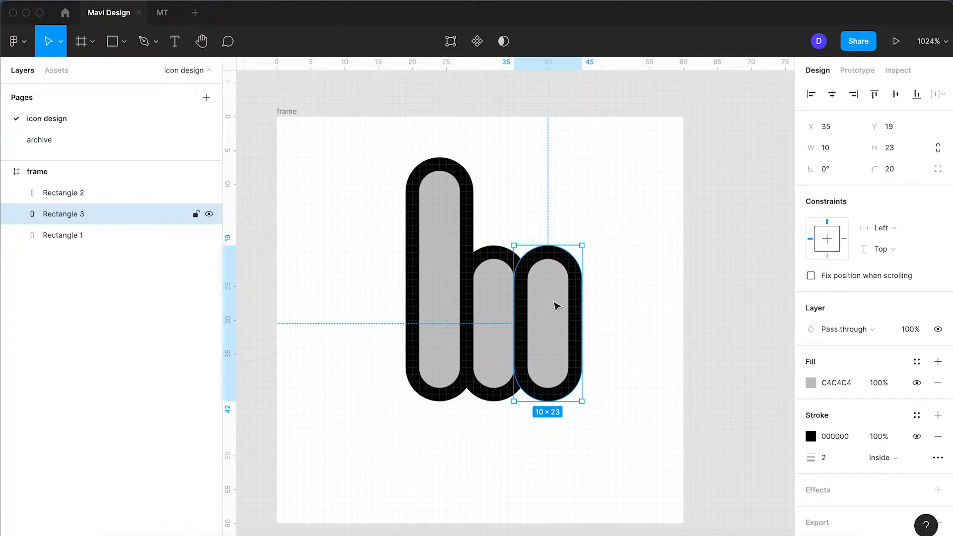
drag(544, 245, 546, 267)
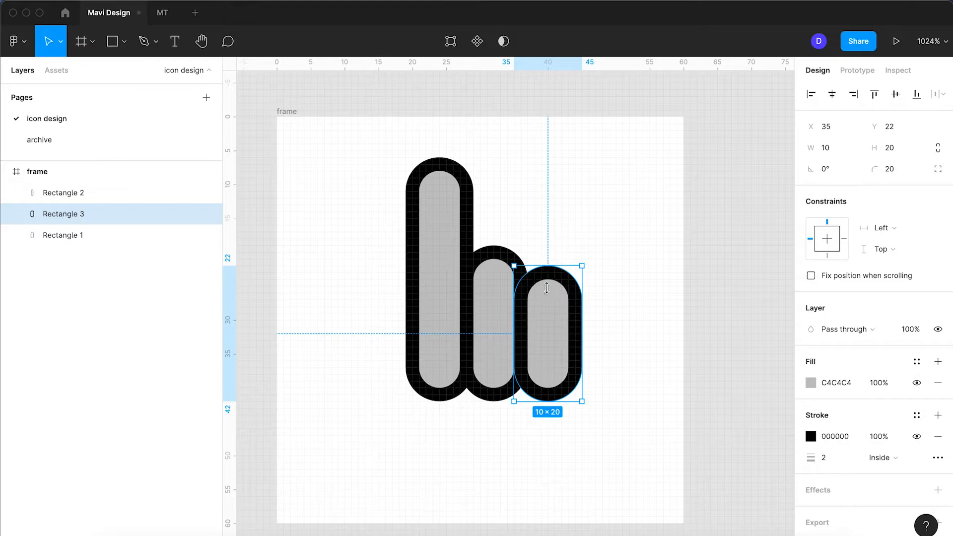
drag(546, 327, 605, 324)
drag(606, 267, 603, 292)
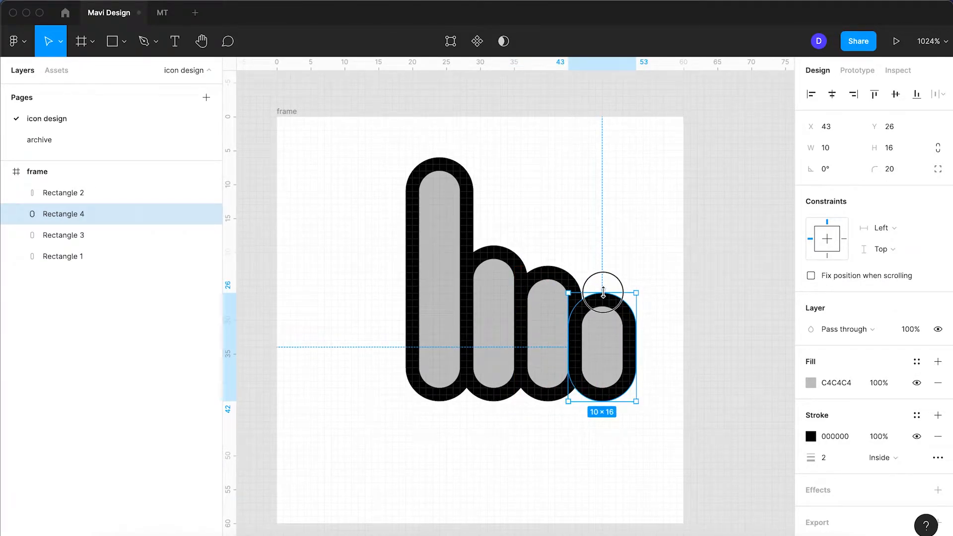
Move all four finger rectangles together so the group starts at X 13, Y 5 in the frame
click(595, 196)
drag(655, 438, 405, 319)
click(644, 279)
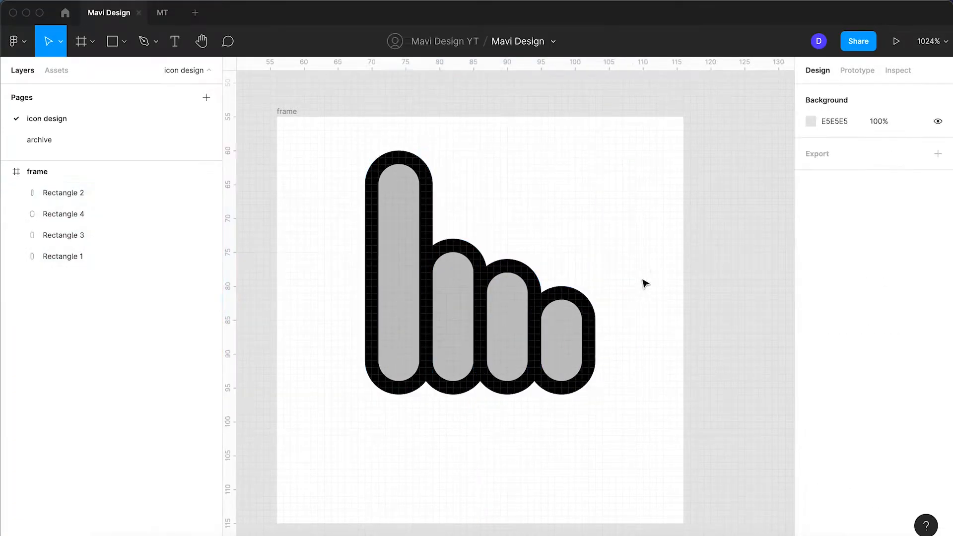
click(566, 373)
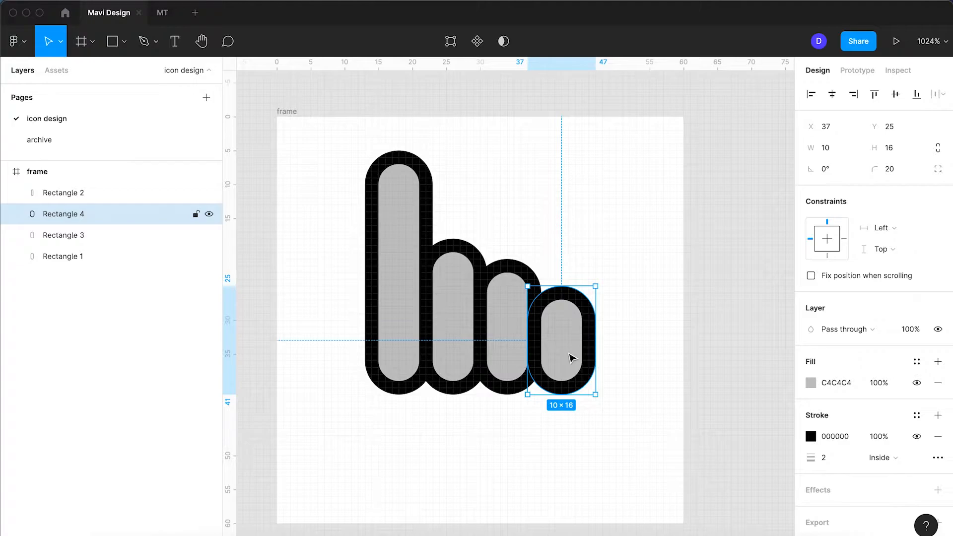
click(646, 304)
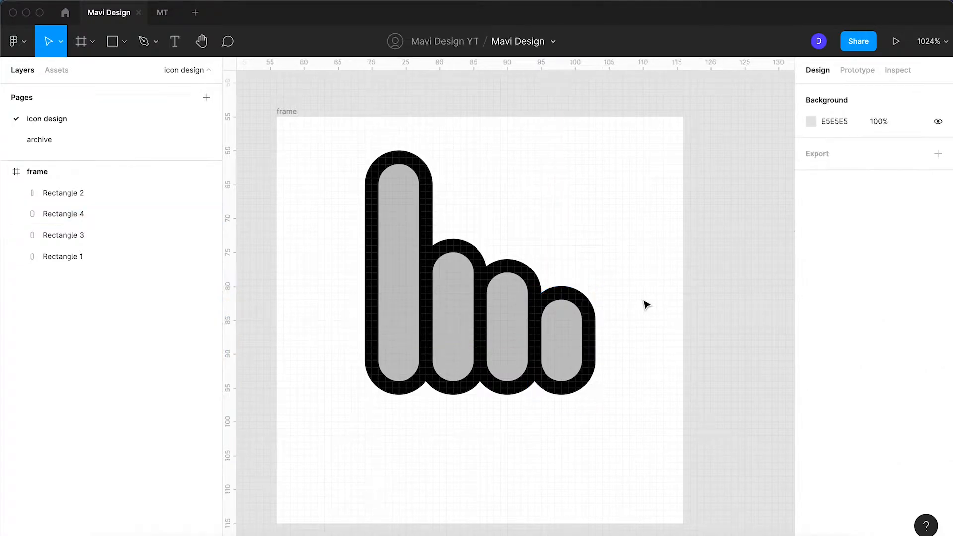
Try uniting the four finger rectangles into one shape and undo the union
click(570, 357)
drag(642, 342, 350, 334)
click(503, 40)
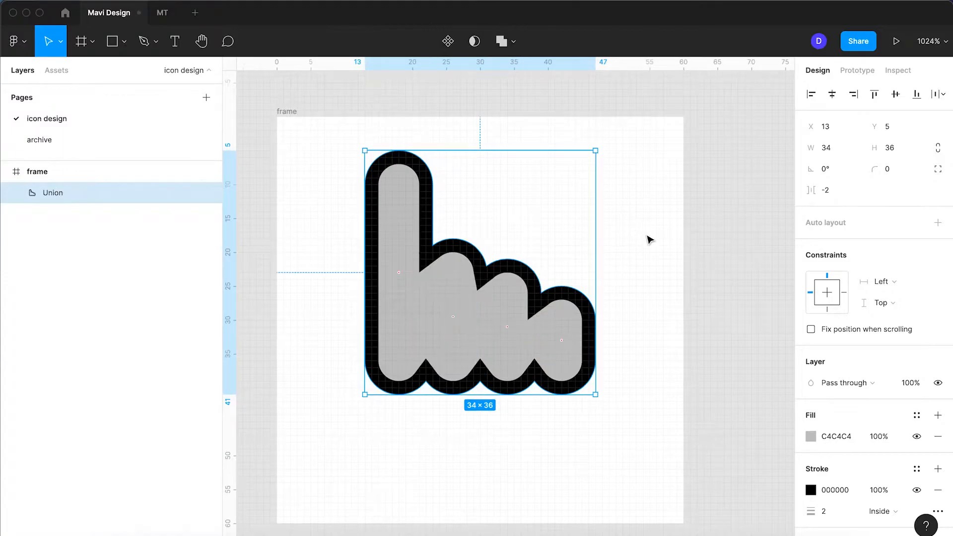
key(super+z)
click(647, 239)
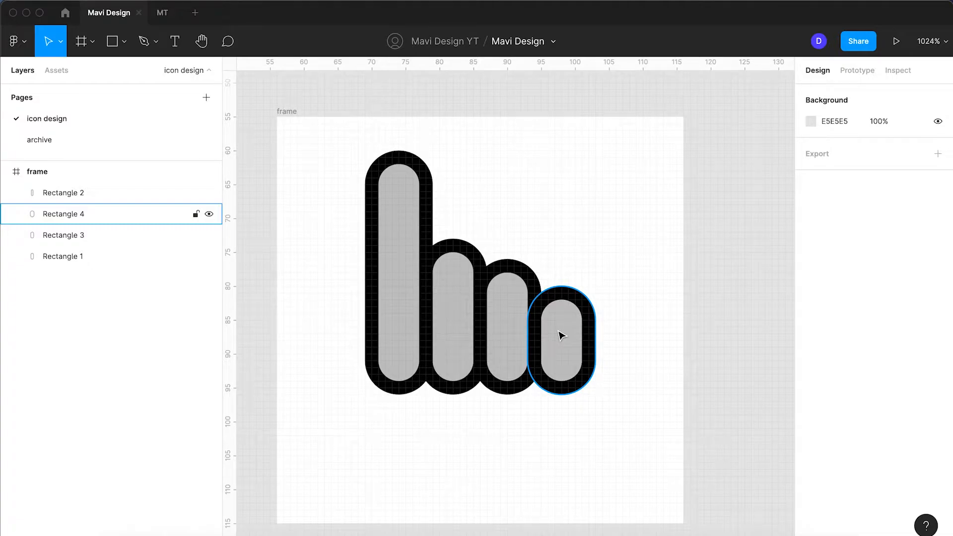
Combine the four finger rectangles with a Union boolean operation
drag(648, 350, 347, 336)
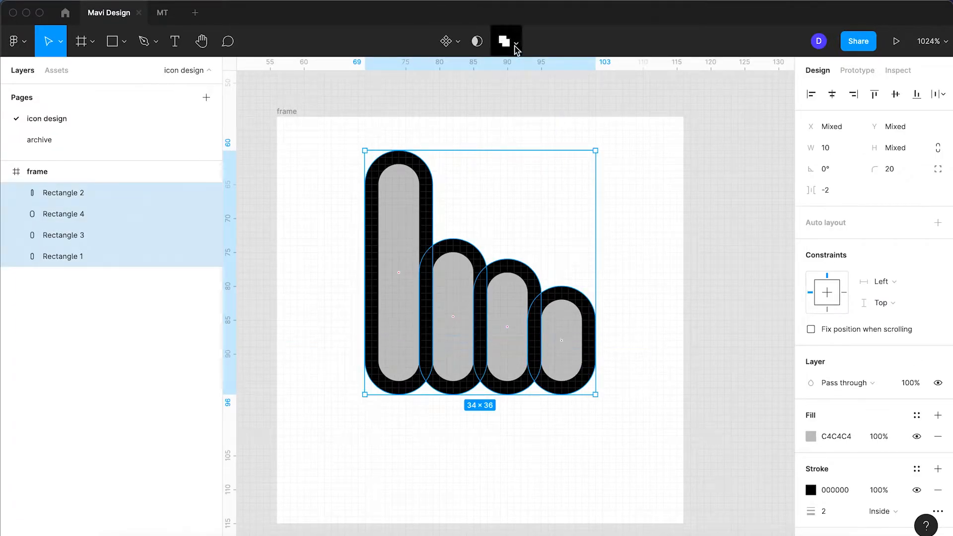
click(503, 44)
click(535, 224)
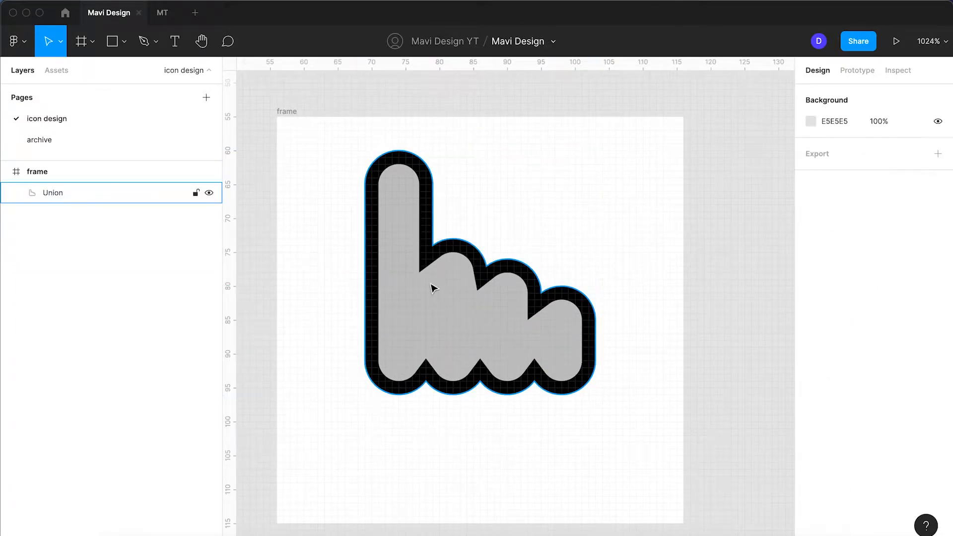
Draw a vertical Pen line 9 long between the first two fingers, from X 22, Y 19 down to Y 28
scroll(431, 282, up, 5)
key(p)
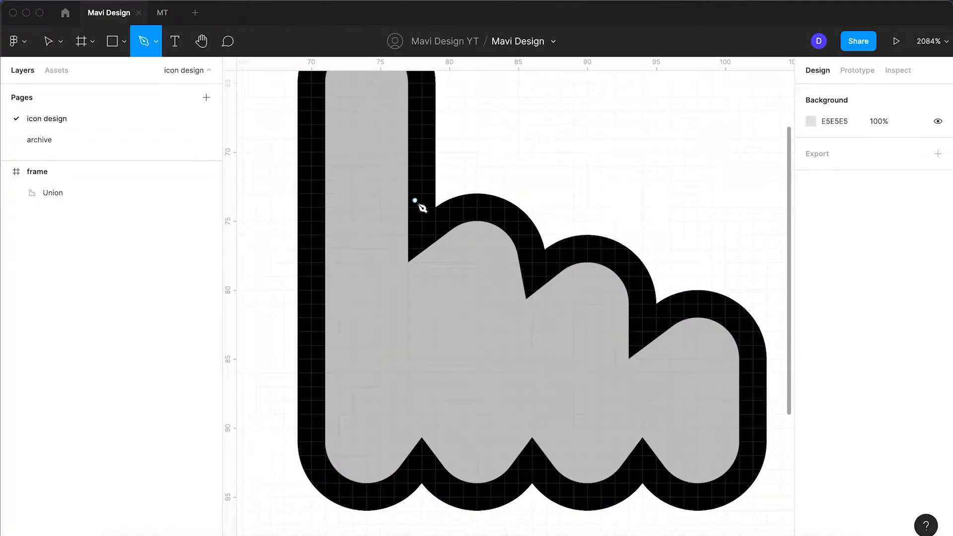
click(422, 207)
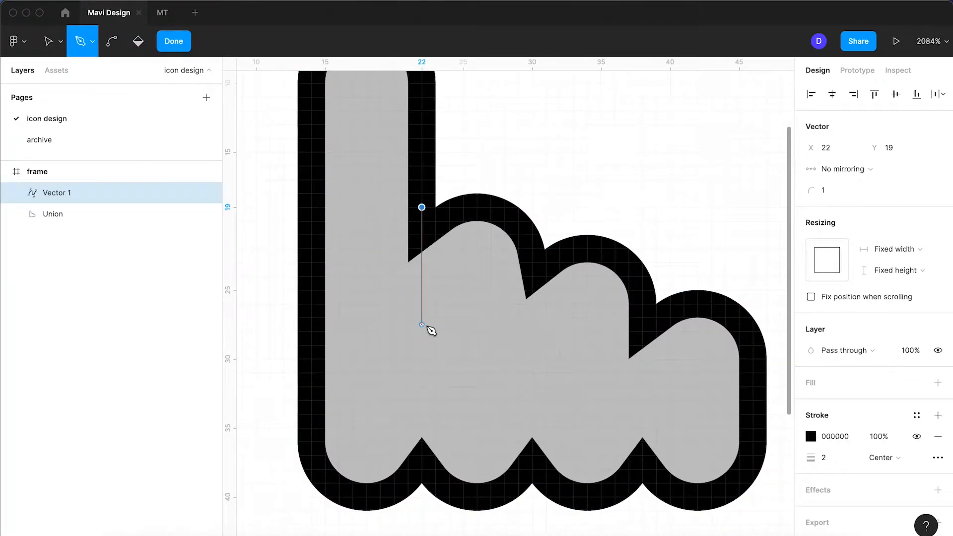
click(421, 331)
key(Return)
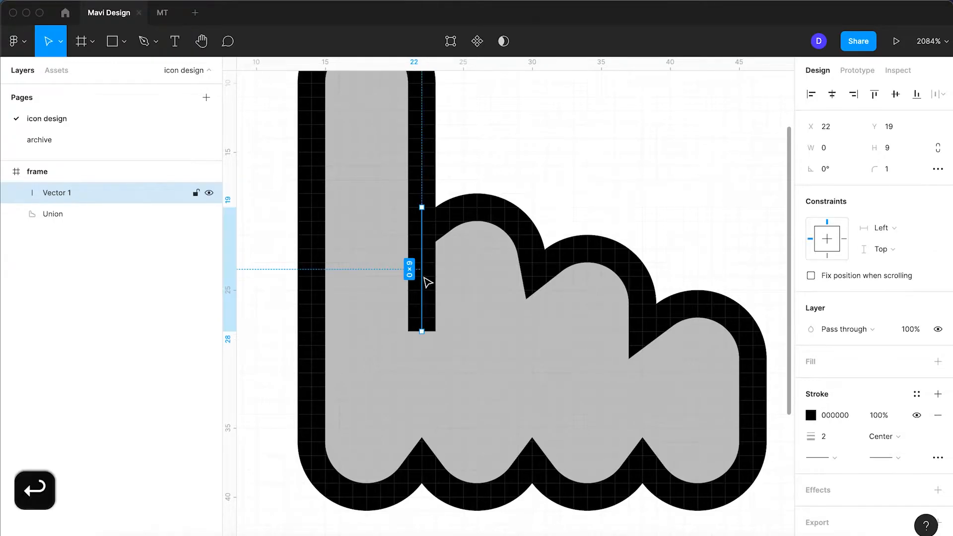
Try editing the vector shape of the second finger's rectangle inside the union
click(488, 219)
double_click(487, 219)
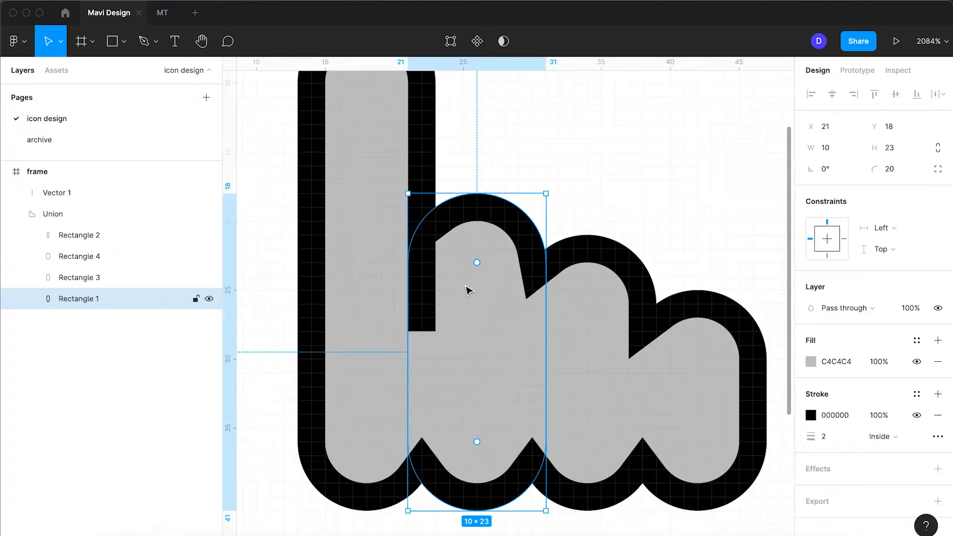
mouse_move(407, 255)
mouse_down()
mouse_move(428, 258)
mouse_move(409, 259)
mouse_up()
key(Return)
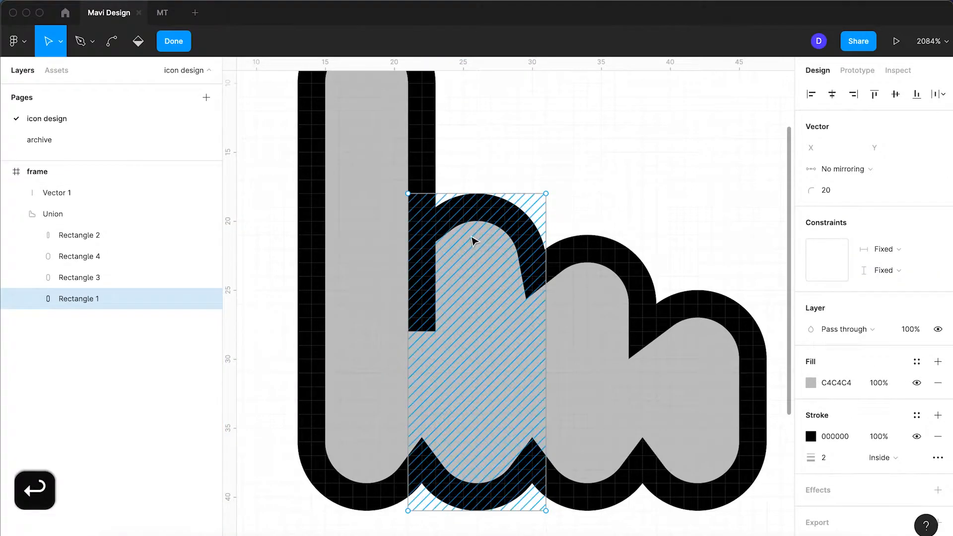
key(Return)
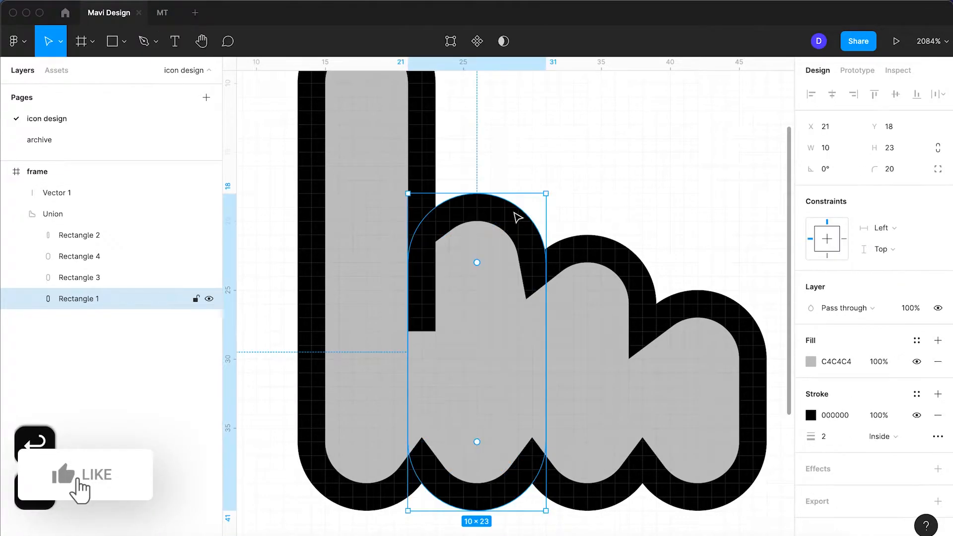
click(590, 168)
Try removing the stroke from the union shape and undo the removal
scroll(591, 168, down, 5)
click(600, 264)
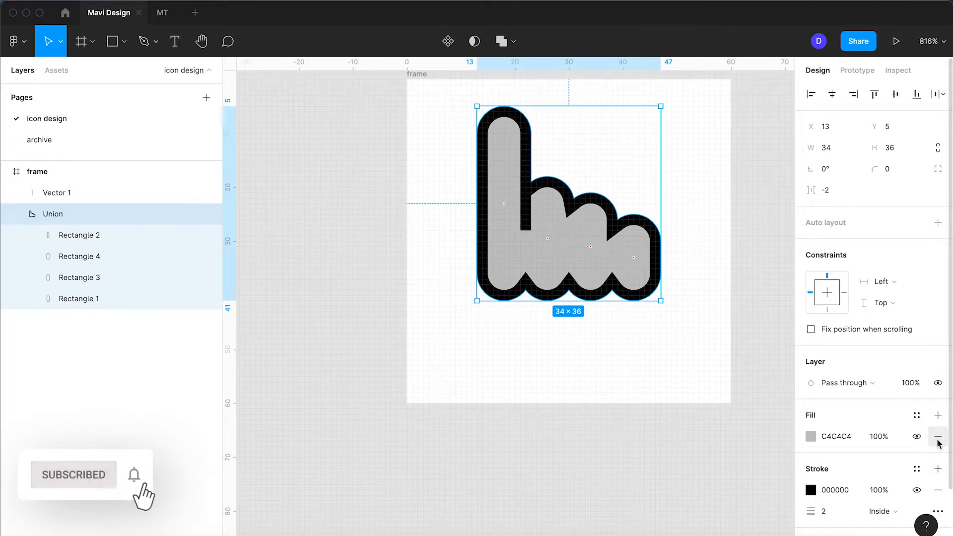
click(938, 490)
click(687, 179)
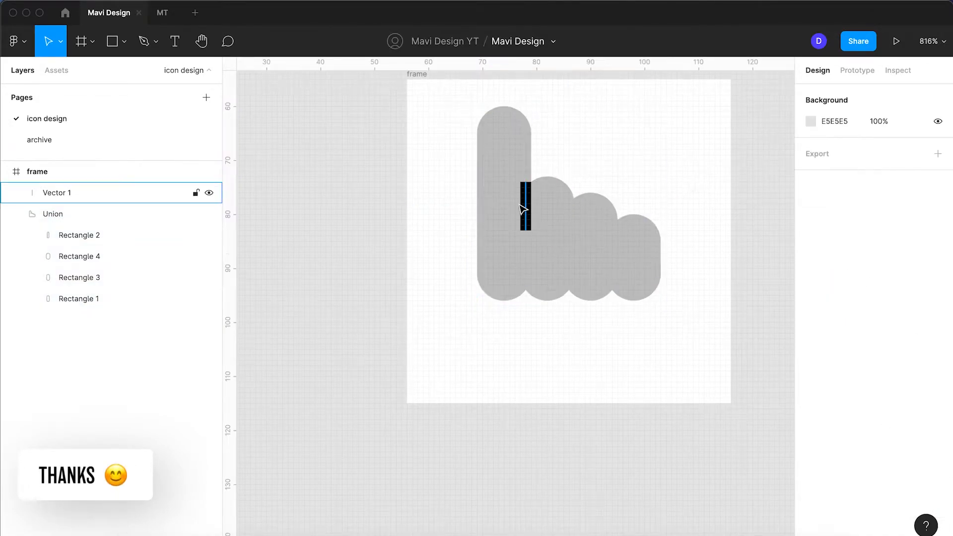
key(super+z)
key(super+z)
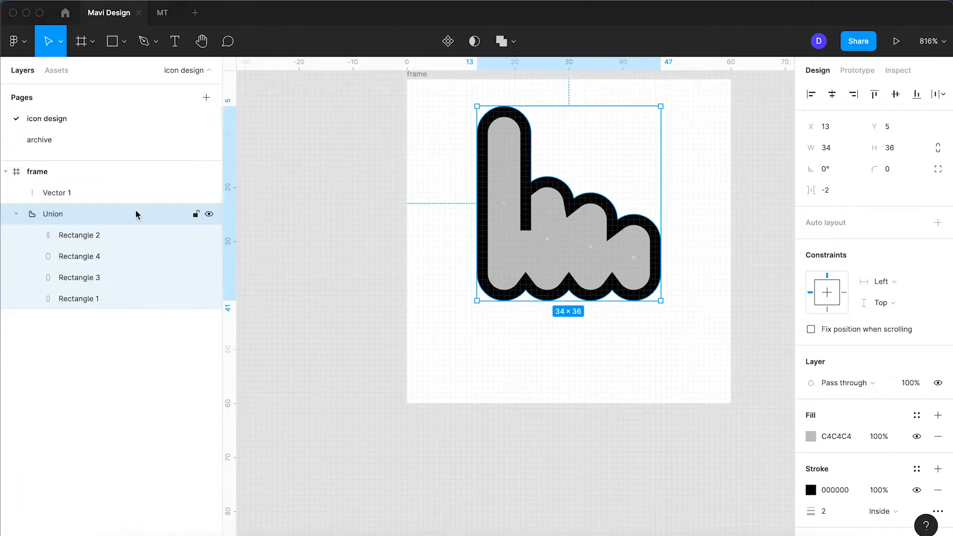
Ungroup the union into its four rectangles and move the short vertical line to empty space at X 41, Y 8
key(shift+super+g)
click(626, 185)
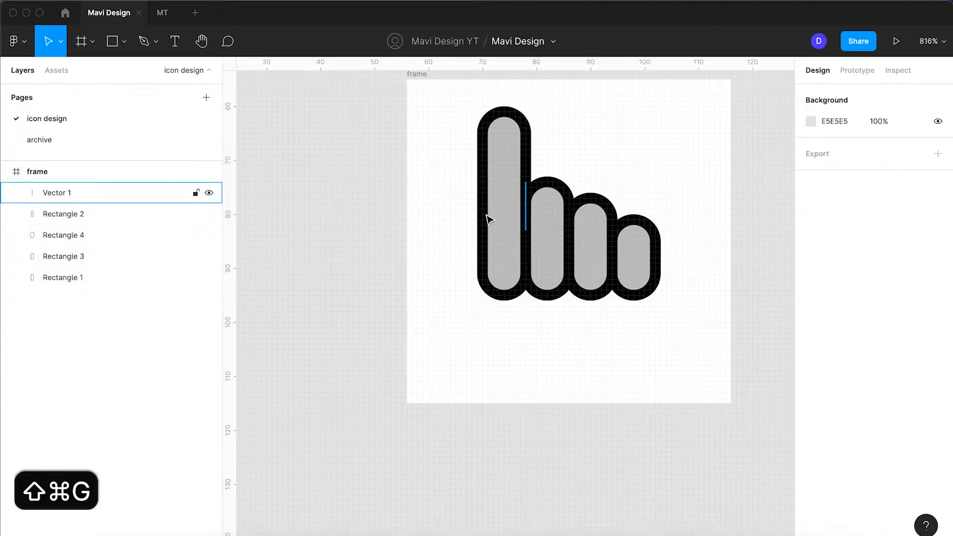
drag(537, 214, 639, 155)
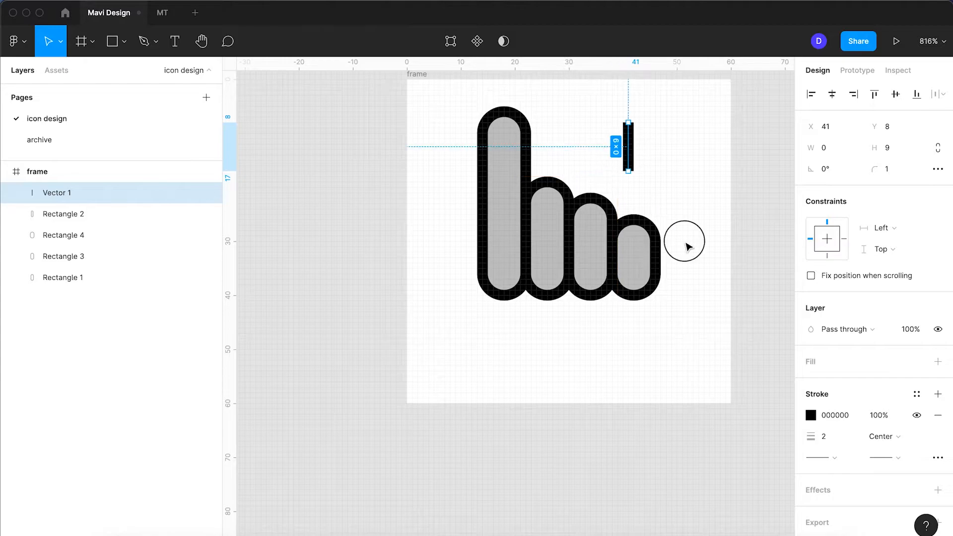
click(687, 244)
Draw a palm rectangle about 33 × 21 over the lower fingers and move its left edge to X 14, making it 32 wide
scroll(686, 244, up, 5)
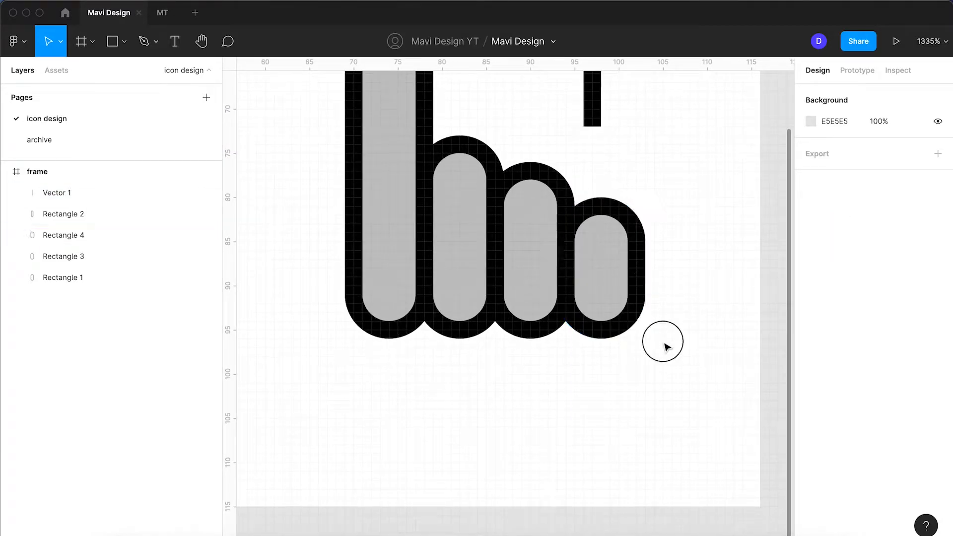
scroll(667, 346, down, 2)
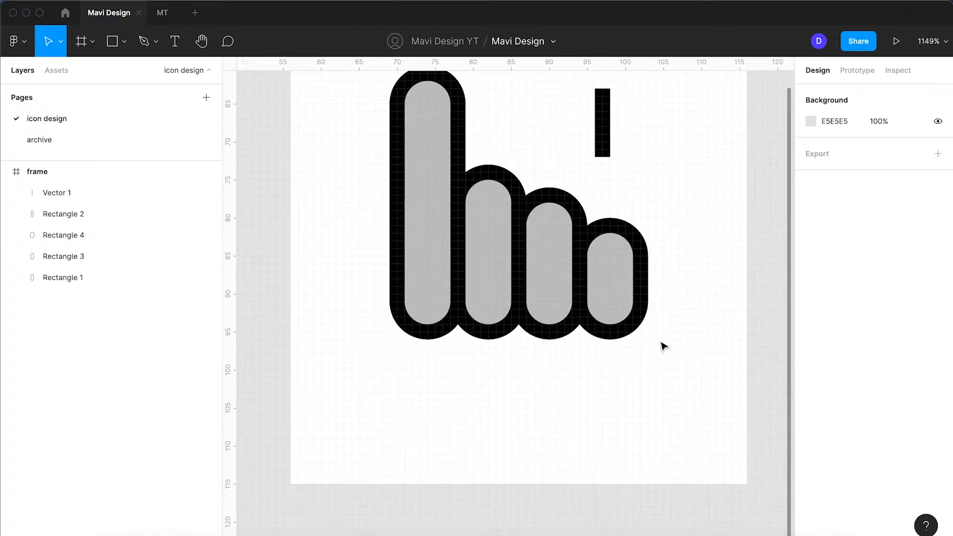
click(112, 41)
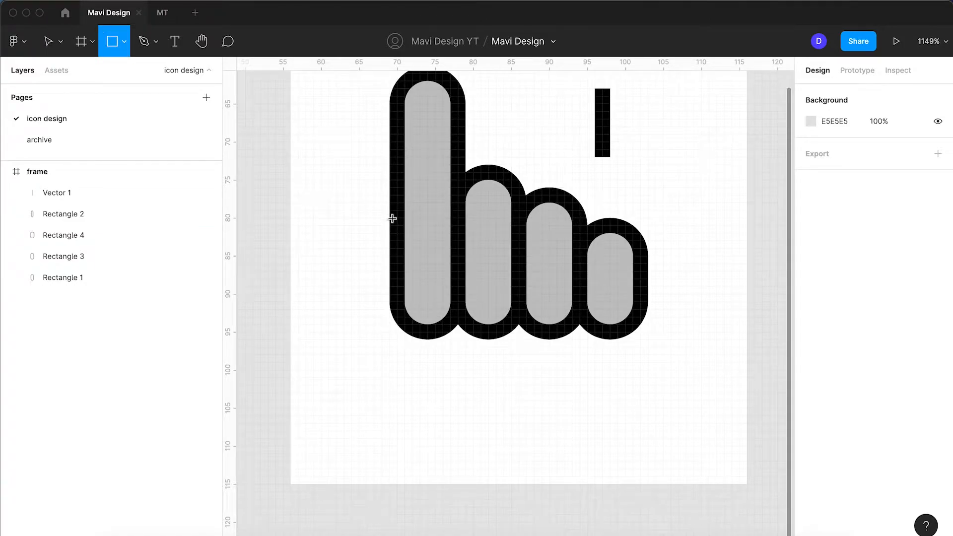
drag(389, 218, 640, 377)
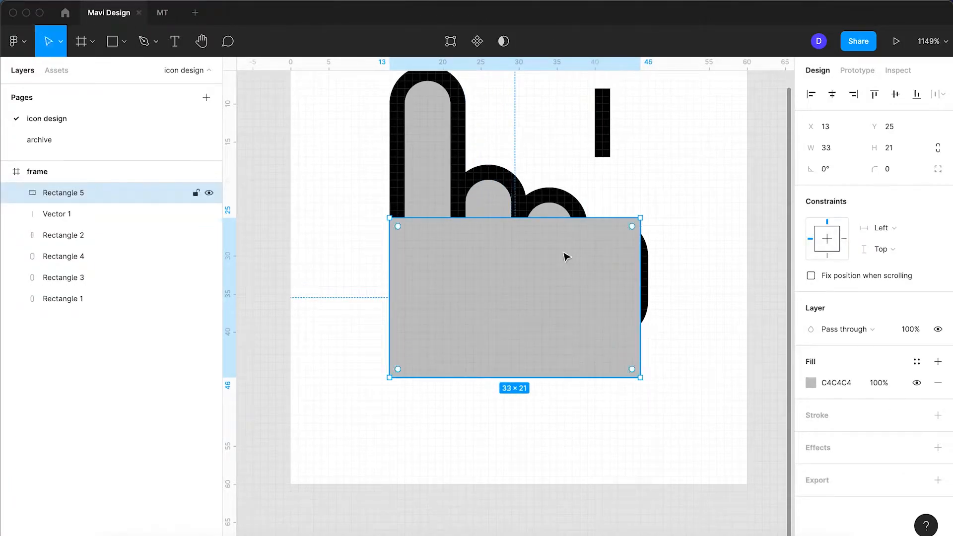
drag(389, 280, 406, 280)
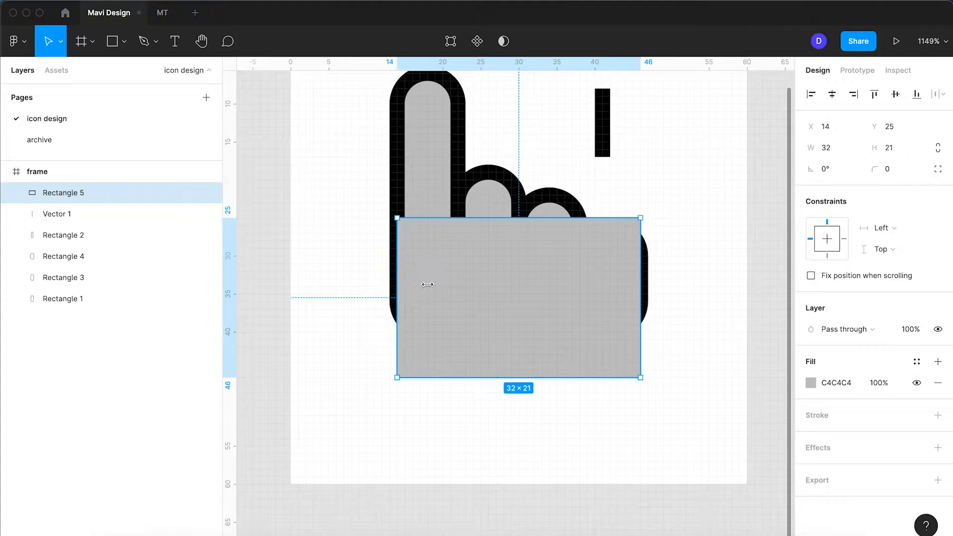
Add a black stroke to the palm rectangle, aligned to the center with a weight of 2
click(937, 415)
click(893, 457)
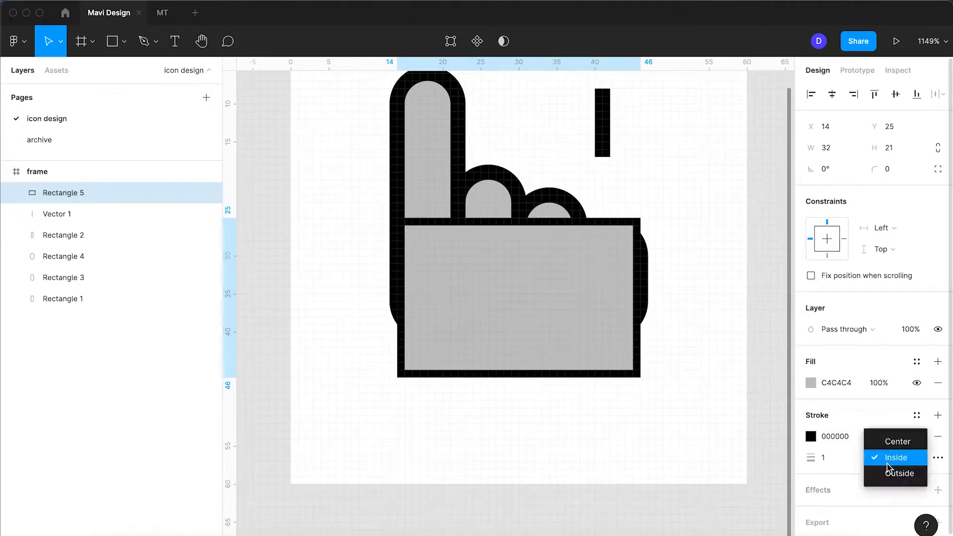
click(893, 442)
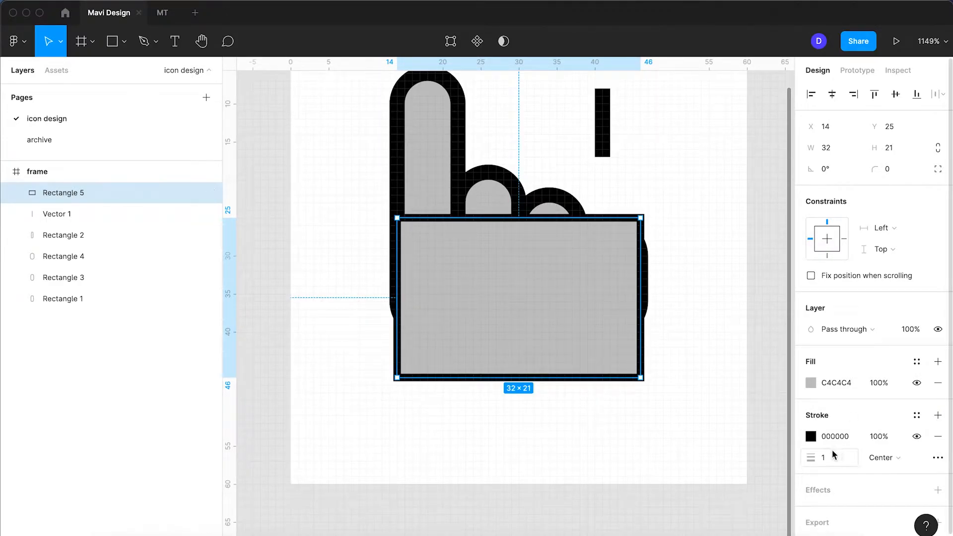
key(Up)
key(Return)
Lower the palm rectangle's top edge to Y 32 and extend its bottom edge to make it 20 high
drag(527, 213, 527, 270)
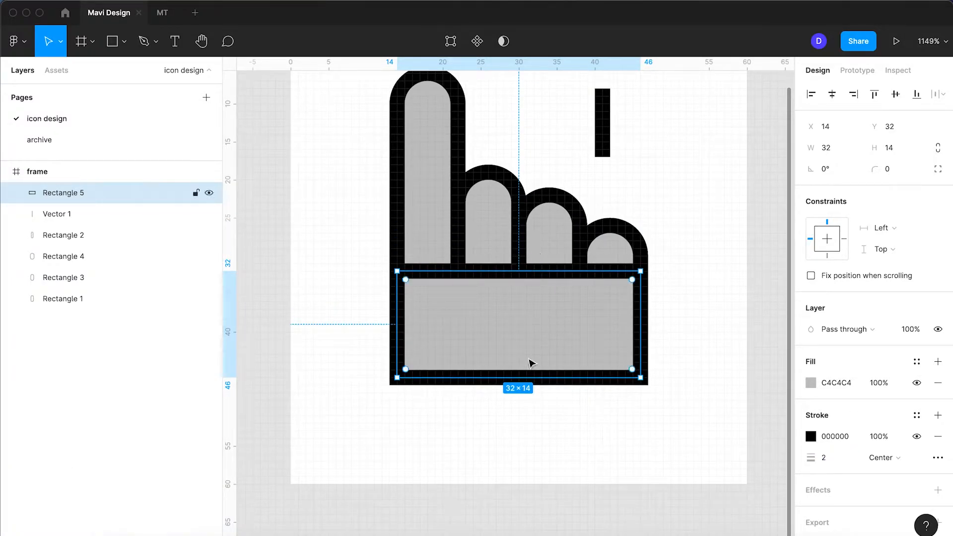
drag(527, 377, 528, 423)
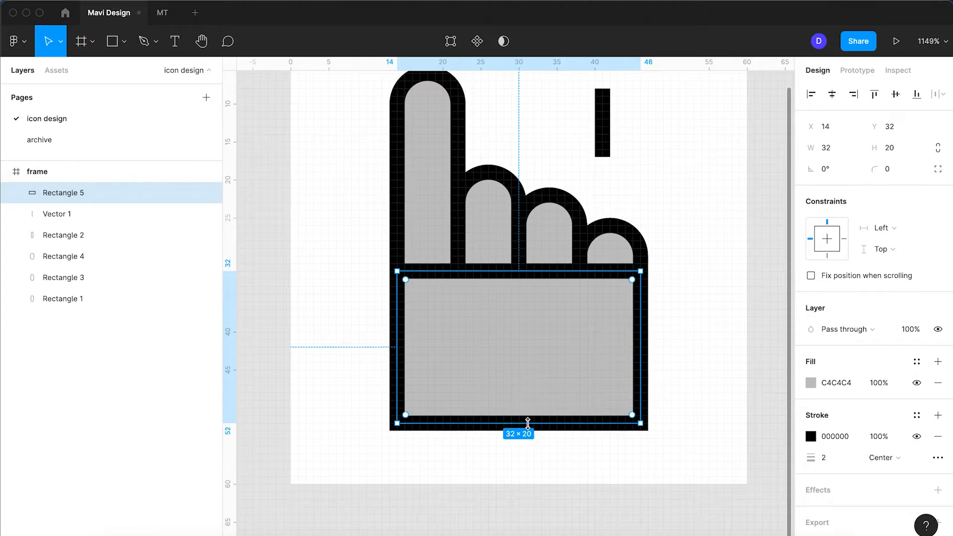
Delete the short vertical line beside the hand
click(708, 340)
click(603, 129)
key(BackSpace)
Narrow the index finger and the second finger to 8 wide and move the second finger to X 19
scroll(617, 157, down, 5)
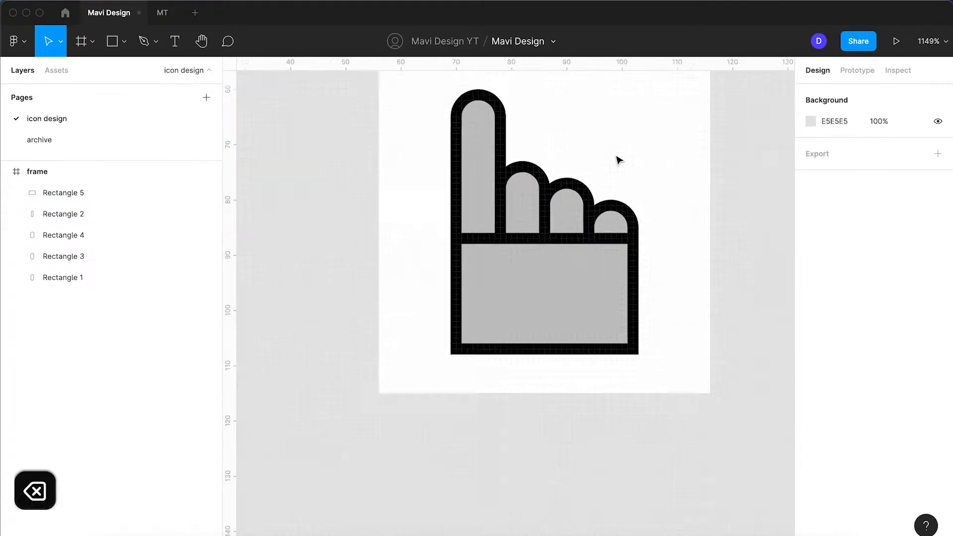
click(511, 142)
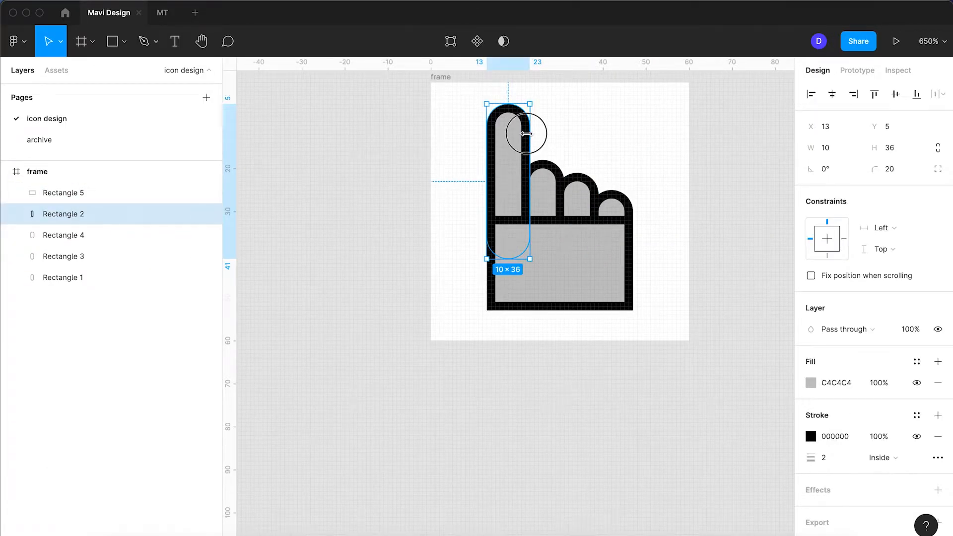
click(542, 189)
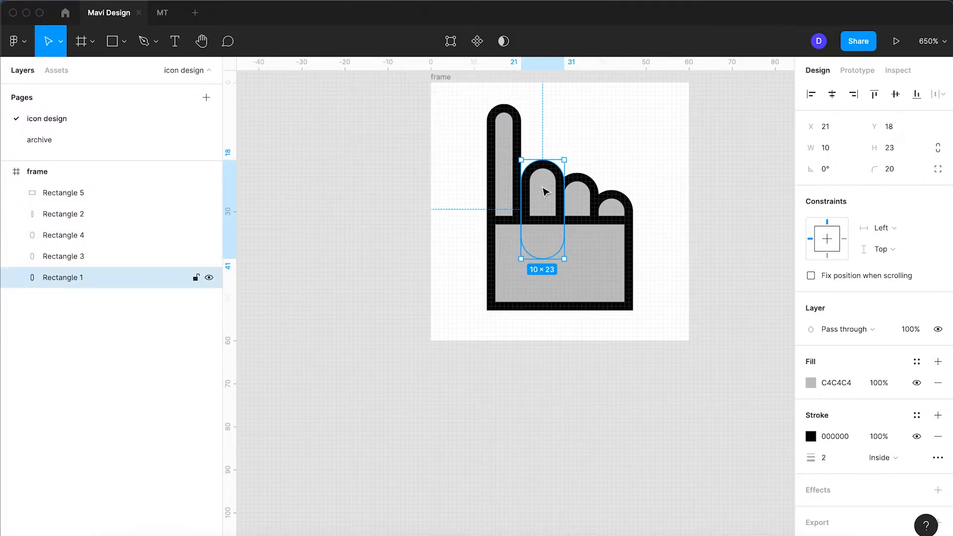
key(Left)
key(Left)
Narrow the third finger to 8 wide and place it at X 25, overlapping the second finger's stroke
drag(552, 199, 655, 222)
click(502, 182)
scroll(496, 179, up, 5)
click(566, 206)
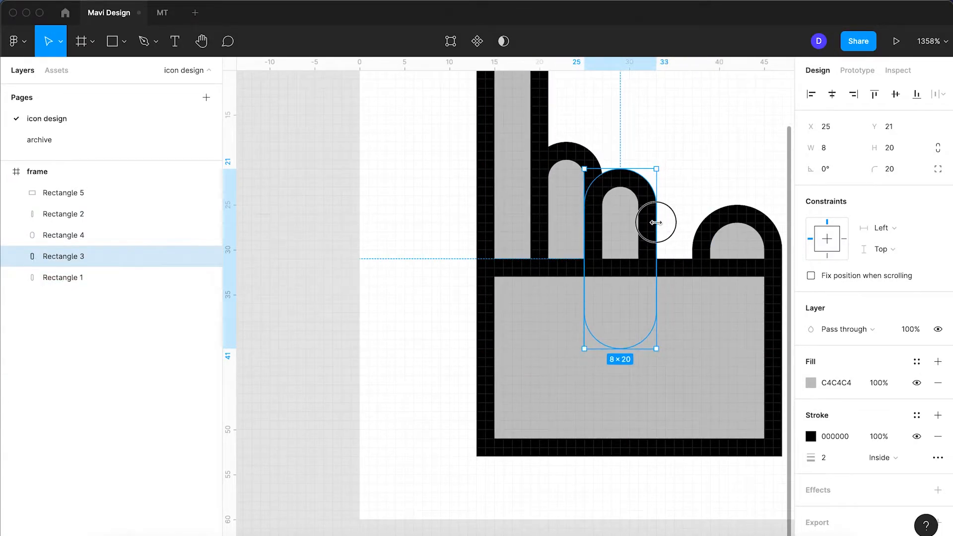
Narrow the last finger to 8 wide and move it to X 31, against the third finger
click(744, 245)
drag(776, 243, 760, 245)
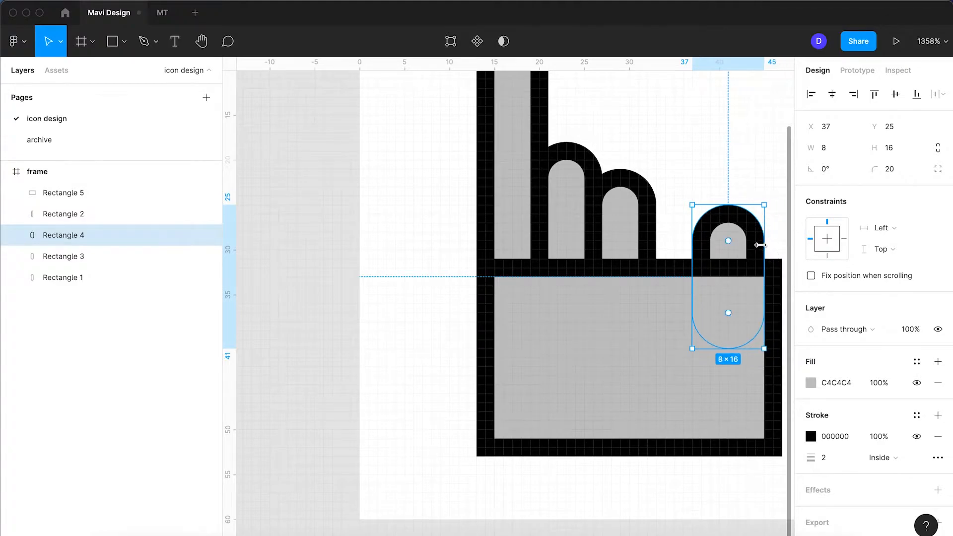
key(Left)
key(Left)
key(Left)
key(Left)
key(Left)
key(Left)
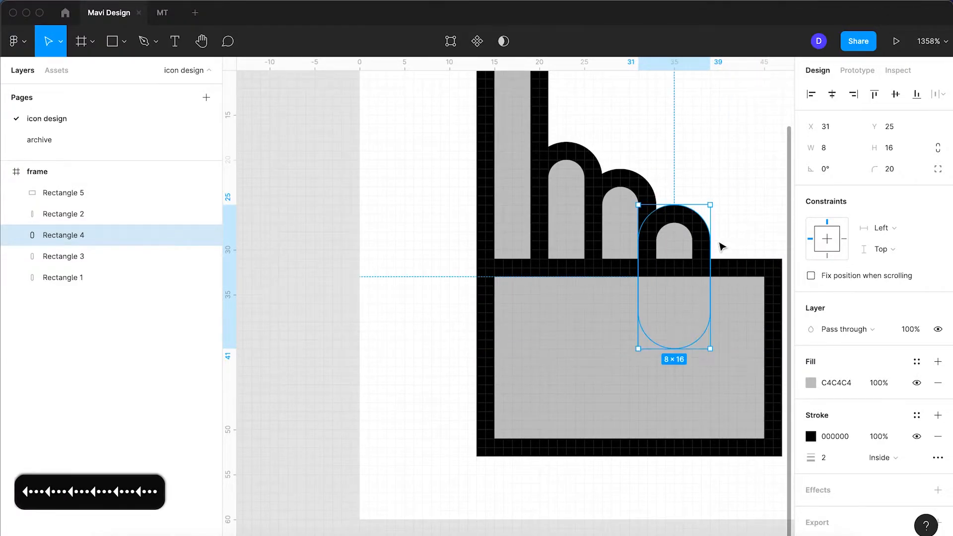
Lower the index finger to Y 8
click(739, 241)
scroll(738, 240, down, 5)
scroll(738, 240, right, 2)
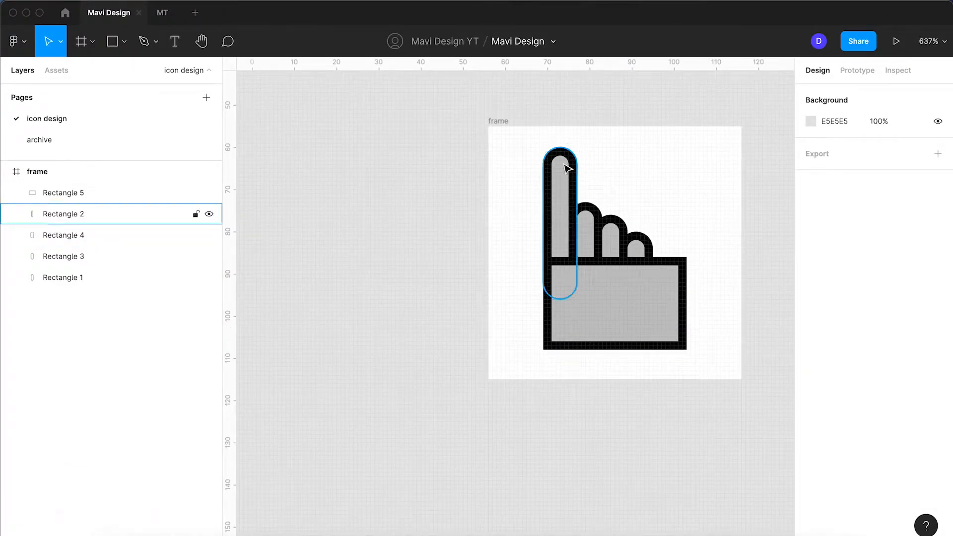
click(568, 169)
key(Down)
key(Down)
key(Down)
key(Down)
key(Up)
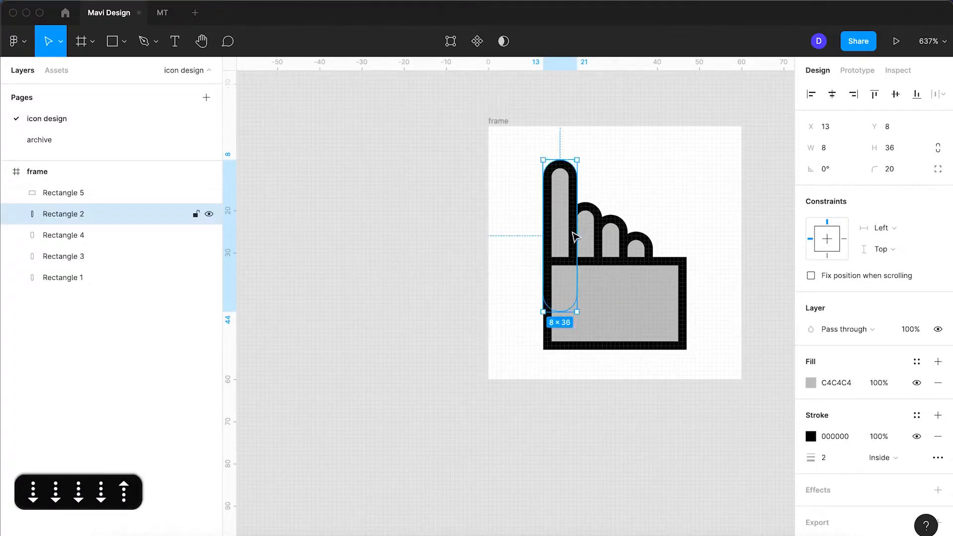
Lower the second finger by 2 units and raise the last finger to Y 23
click(603, 241)
key(Down)
key(Up)
click(585, 210)
key(Down)
key(Down)
click(639, 241)
key(Up)
key(Up)
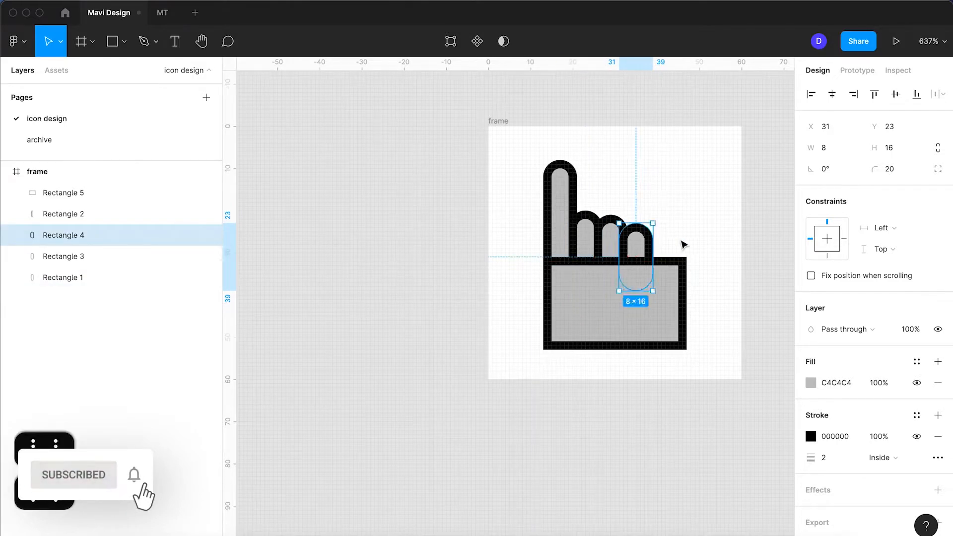
Shrink the palm rectangle to 24 × 14 by pulling in its right and bottom edges
click(681, 244)
click(650, 306)
click(694, 303)
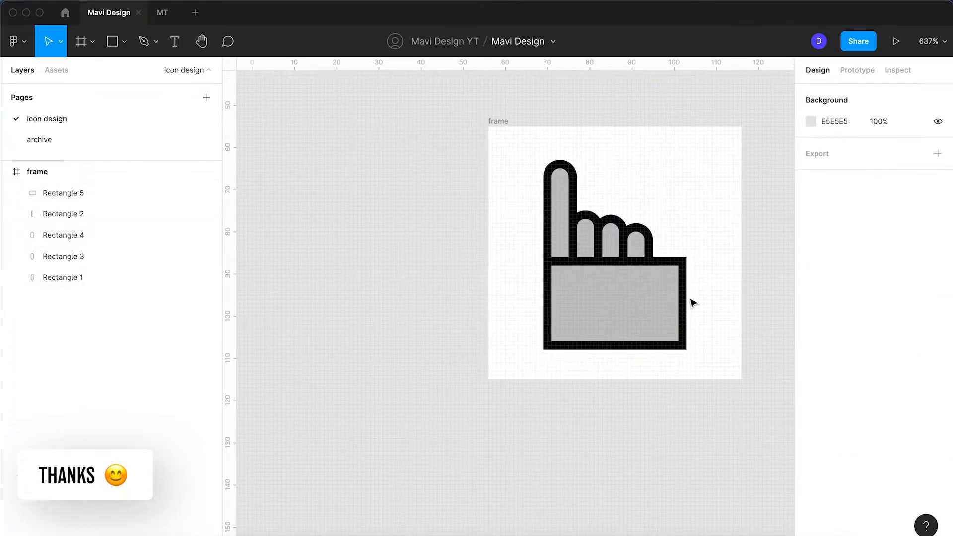
click(685, 297)
drag(685, 296, 649, 296)
drag(611, 345, 610, 317)
Move all five hand shapes 5 units to the right within the frame
click(702, 311)
drag(669, 320, 528, 178)
scroll(643, 275, up, 5)
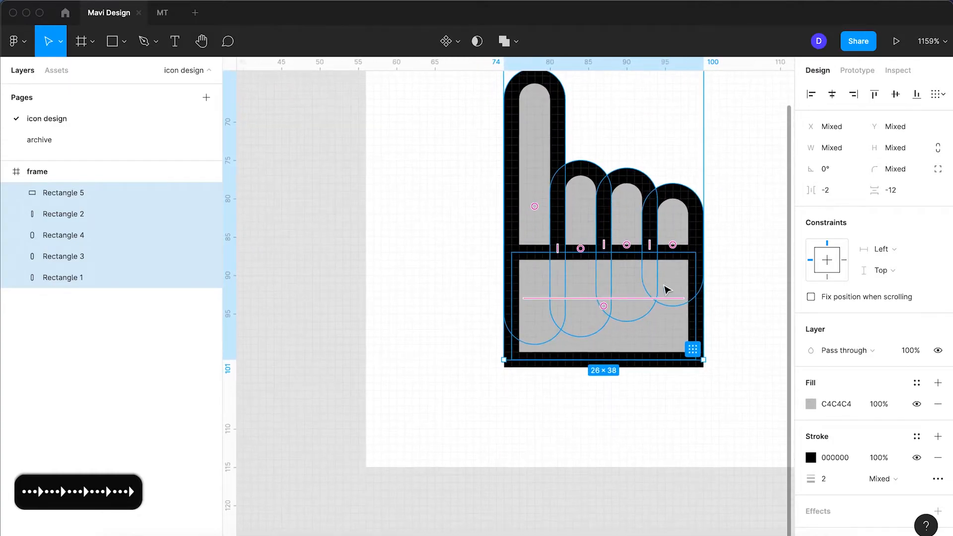
click(749, 341)
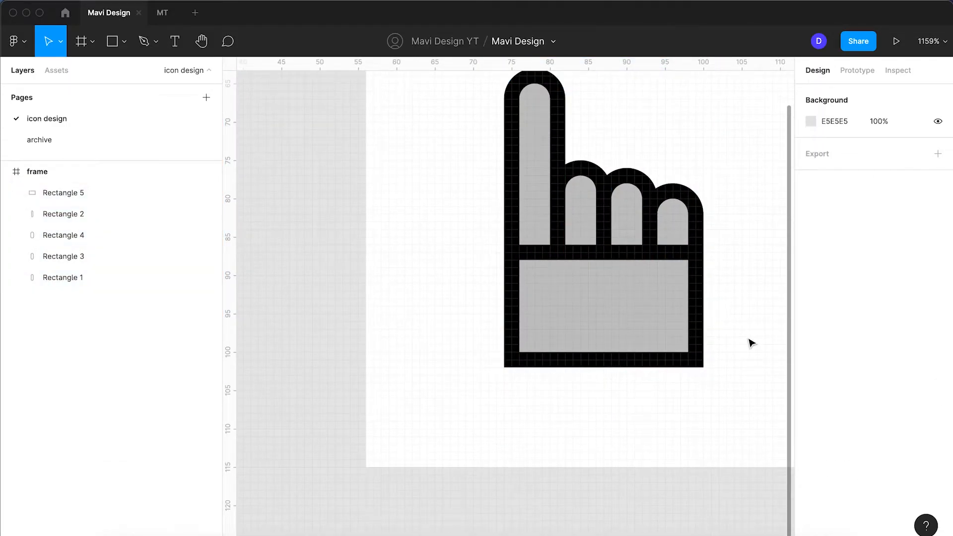
Reshape the palm rectangle into a slanted thumb, with its top-left point at X 5, Y 30 and bottom-right point at X 26.5, Y 46
click(656, 340)
drag(638, 362, 637, 362)
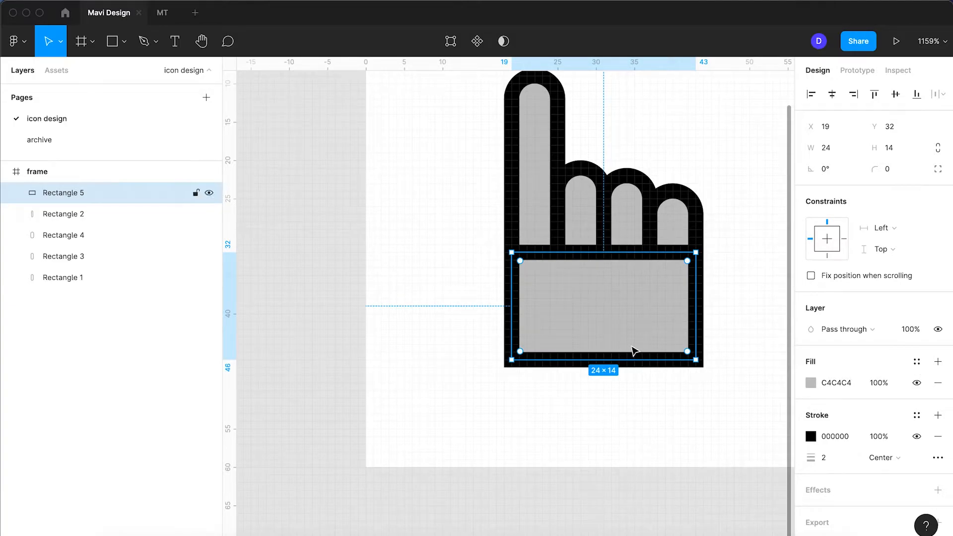
double_click(629, 341)
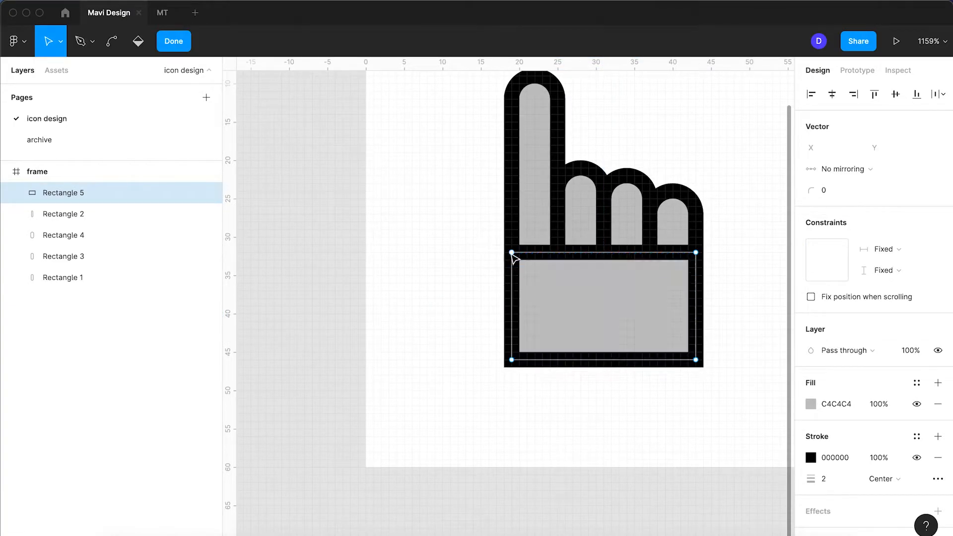
mouse_move(513, 256)
mouse_down()
mouse_move(459, 259)
mouse_move(510, 262)
mouse_move(511, 253)
mouse_move(419, 252)
mouse_move(400, 229)
mouse_move(405, 237)
mouse_up()
drag(695, 253, 465, 241)
drag(695, 359, 570, 360)
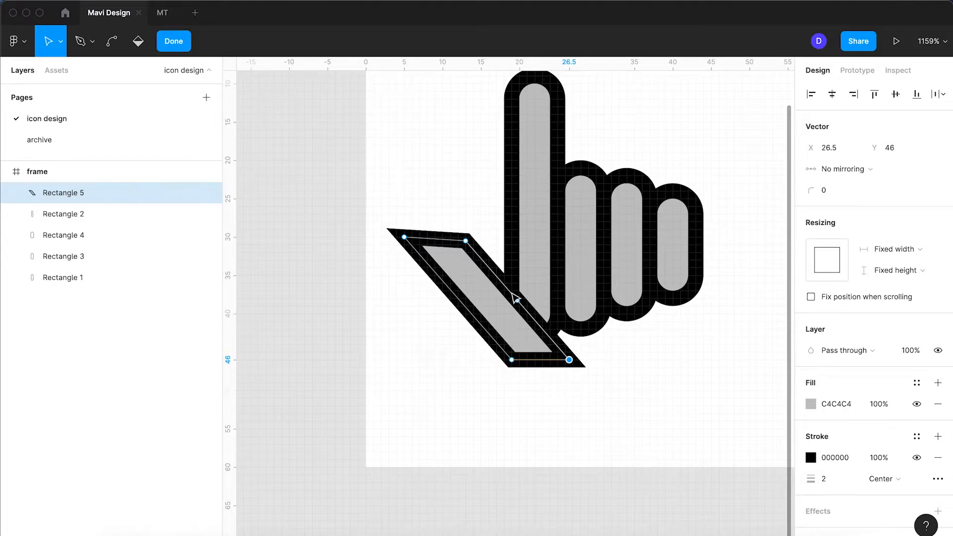
Align the thumb's top-right point at X 13, Y 30 and finish editing the shape
drag(465, 241, 457, 238)
scroll(463, 260, up, 5)
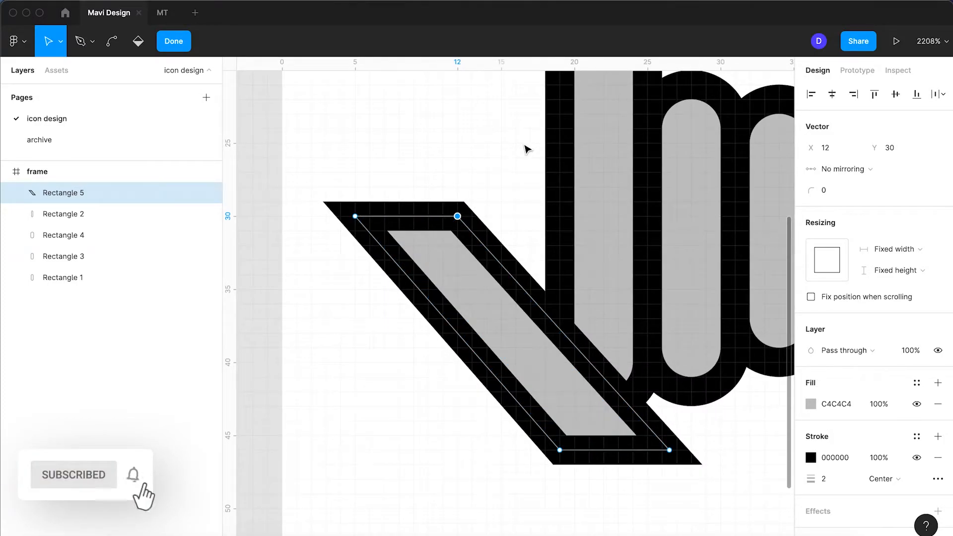
drag(458, 216, 466, 215)
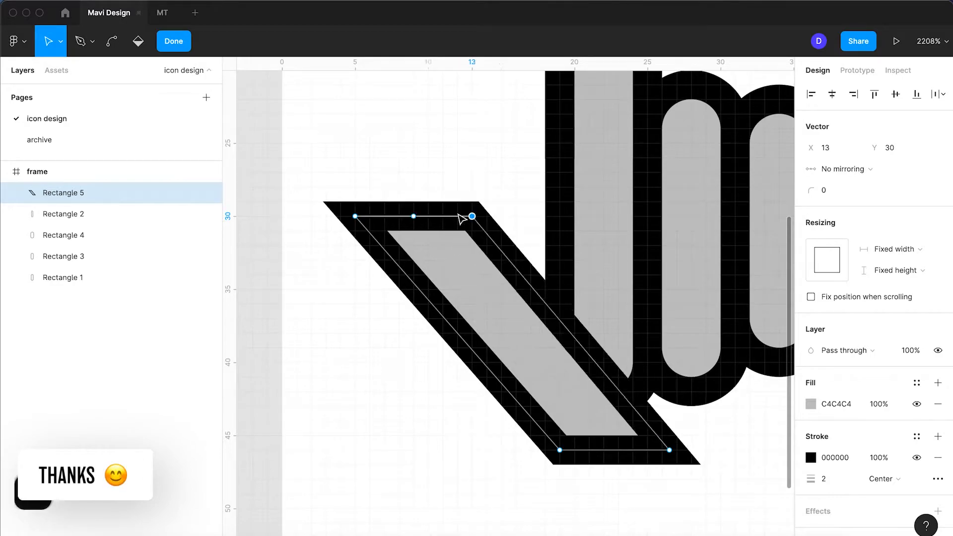
key(Return)
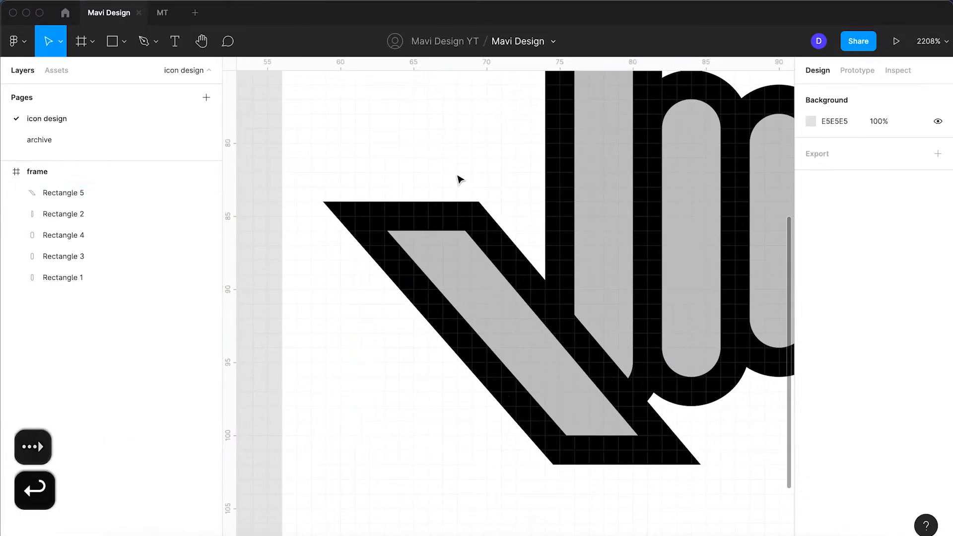
Draw a new 24 × 15 palm rectangle at X 19, Y 34 over the lower ends of the fingers
scroll(459, 181, down, 5)
click(579, 321)
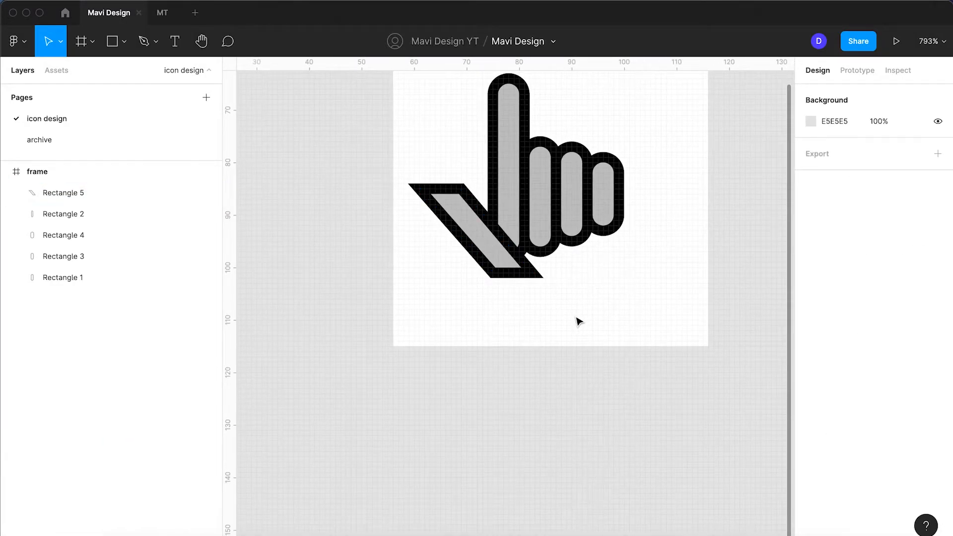
scroll(578, 263, up, 5)
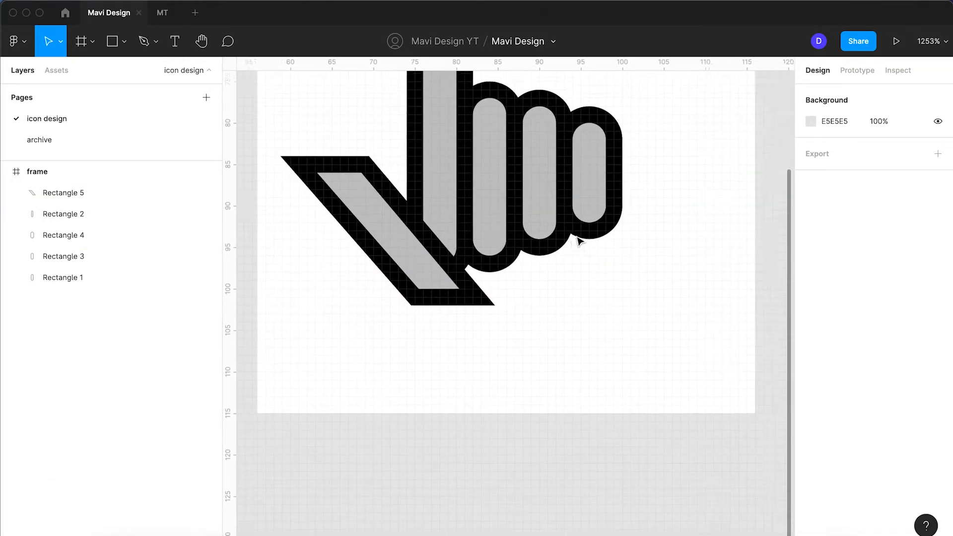
scroll(579, 242, up, 2)
scroll(579, 242, right, 1)
key(r)
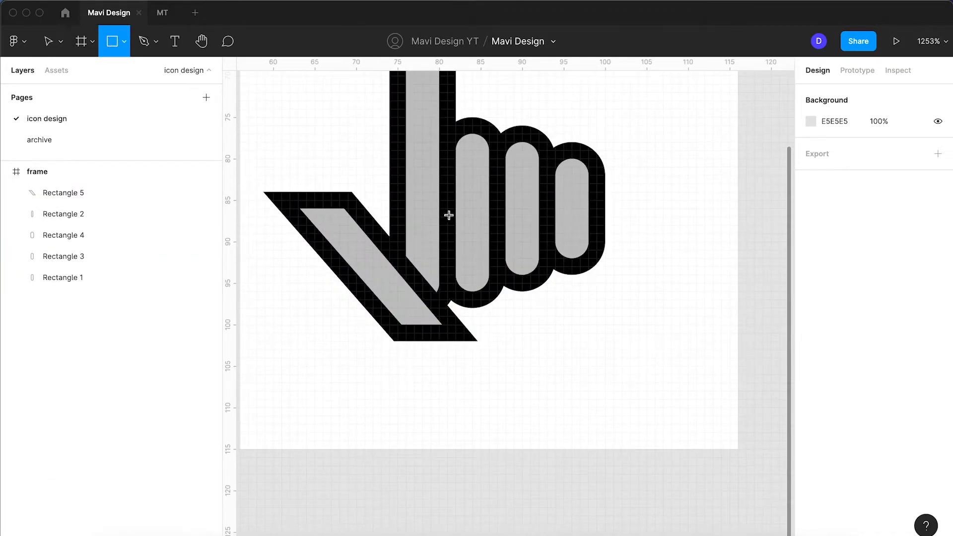
mouse_move(596, 233)
mouse_down()
mouse_move(405, 336)
mouse_move(403, 358)
mouse_up()
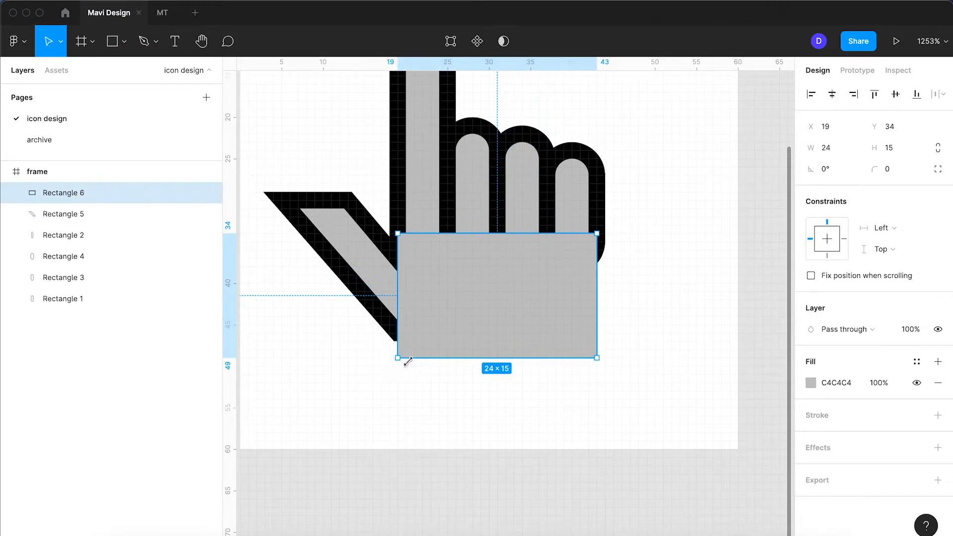
Give the new palm rectangle a black inside stroke of weight 2 and remove its fill
click(937, 415)
key(Up)
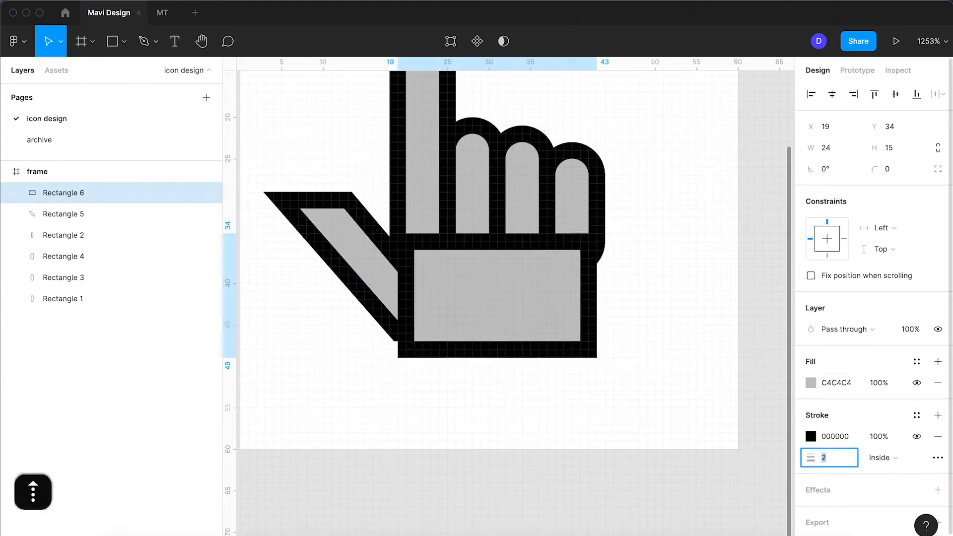
key(Return)
click(937, 382)
Enlarge the palm rectangle to 26 × 22 at X 18, Y 30 and add a C4C4C4 fill
drag(596, 284, 606, 284)
drag(395, 287, 389, 290)
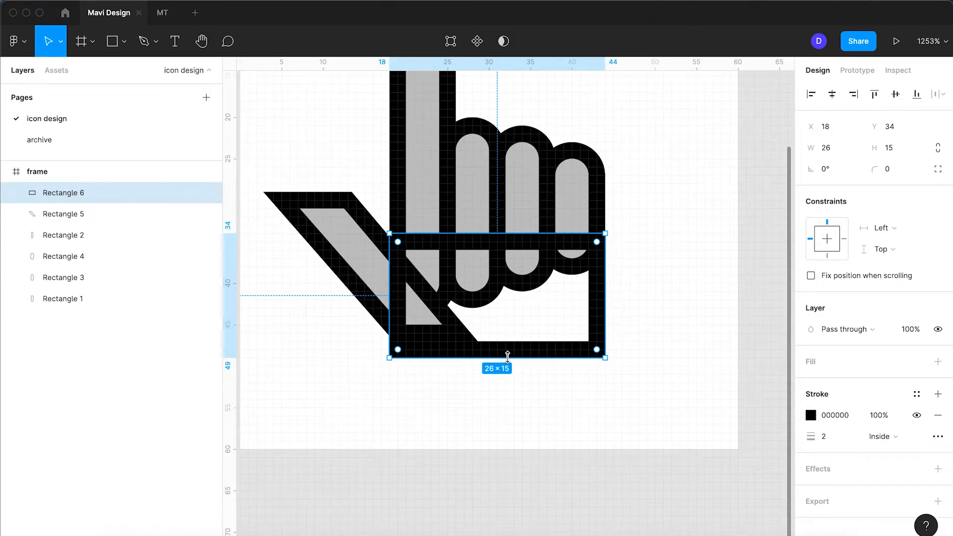
drag(507, 356, 508, 380)
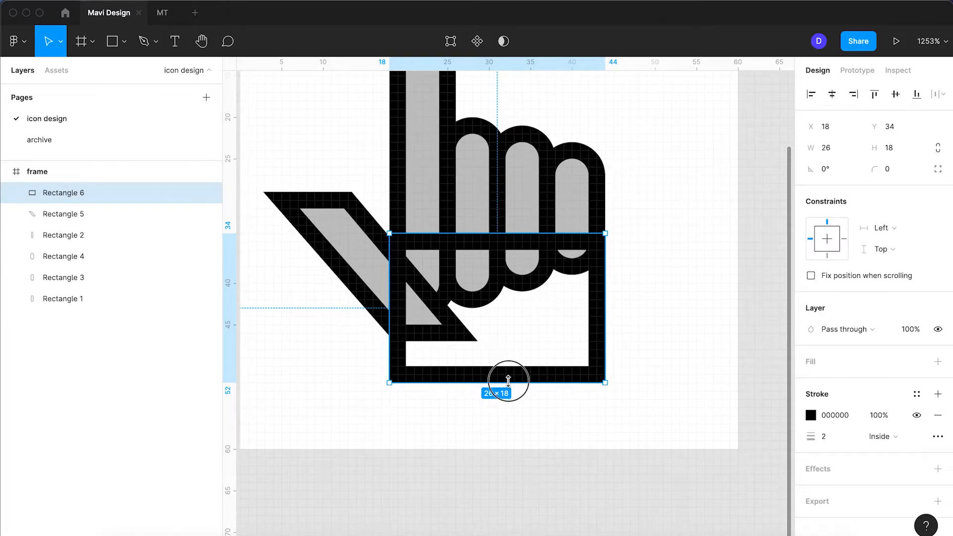
scroll(508, 380, down, 3)
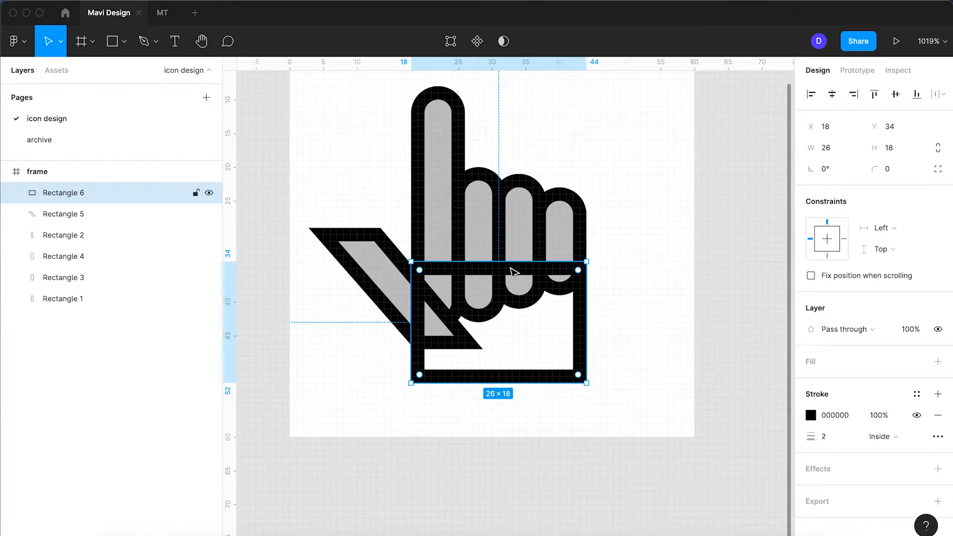
drag(509, 265, 508, 234)
click(939, 364)
Round the thumb's top-right point by increasing its corner radius
click(362, 249)
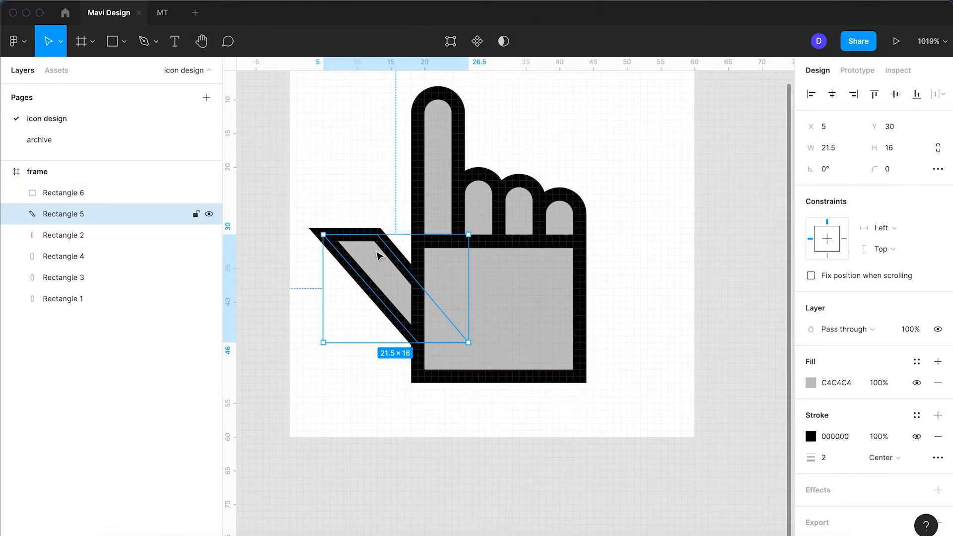
double_click(377, 255)
click(377, 234)
click(825, 190)
text(1)
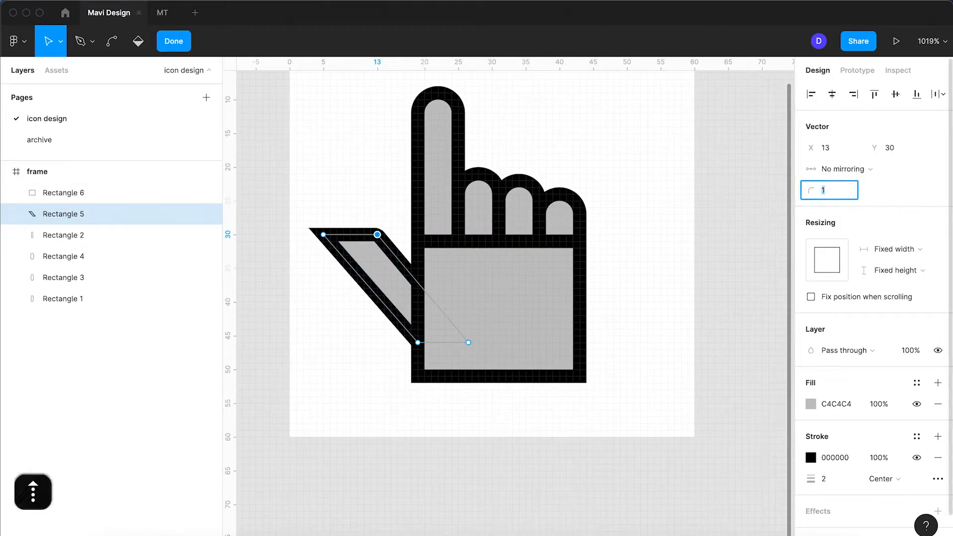
key(Up)
key(Up)
key(Up)
key(Up)
key(Up)
key(Up)
Set the corner radius of the thumb's top-left tip point to 1
click(323, 234)
click(823, 190)
key(Up)
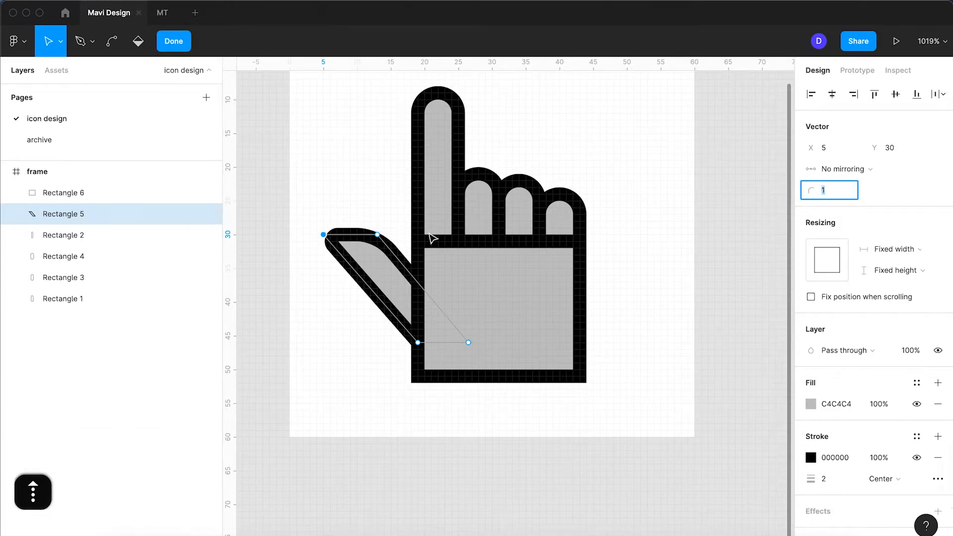
Readjust the corner radius of the thumb's top-right point and finish editing the shape
click(377, 234)
click(837, 191)
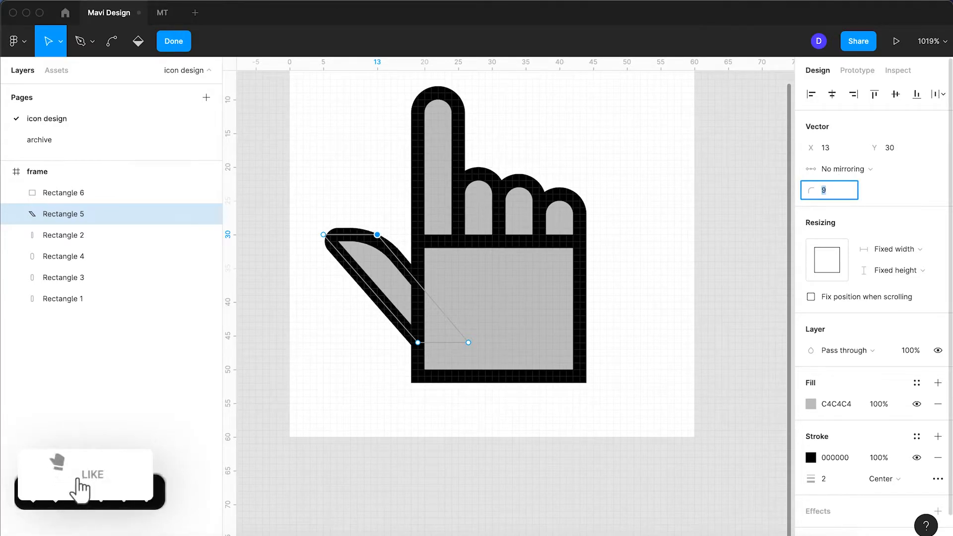
click(649, 257)
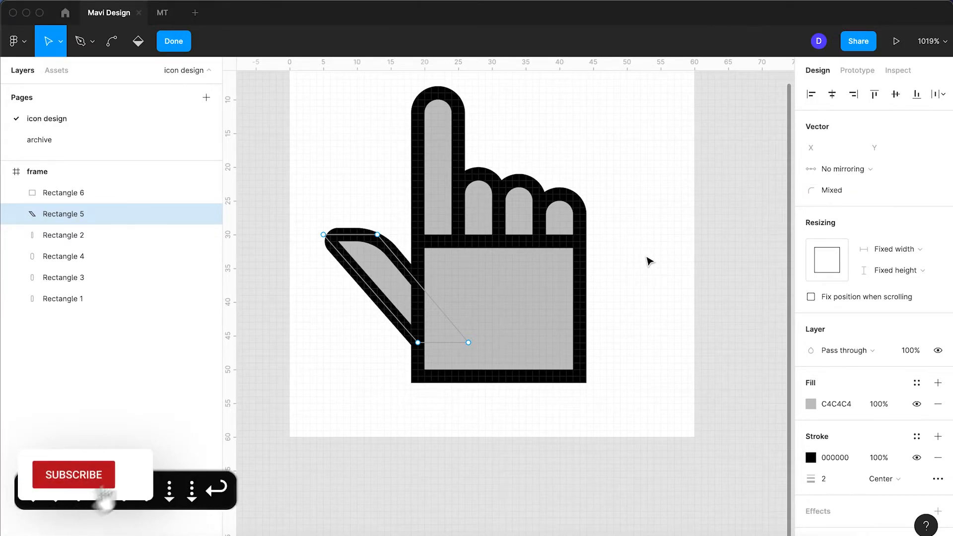
key(Escape)
click(648, 263)
Move the palm rectangle off the hand to X 32, Y 8
scroll(648, 268, down, 3)
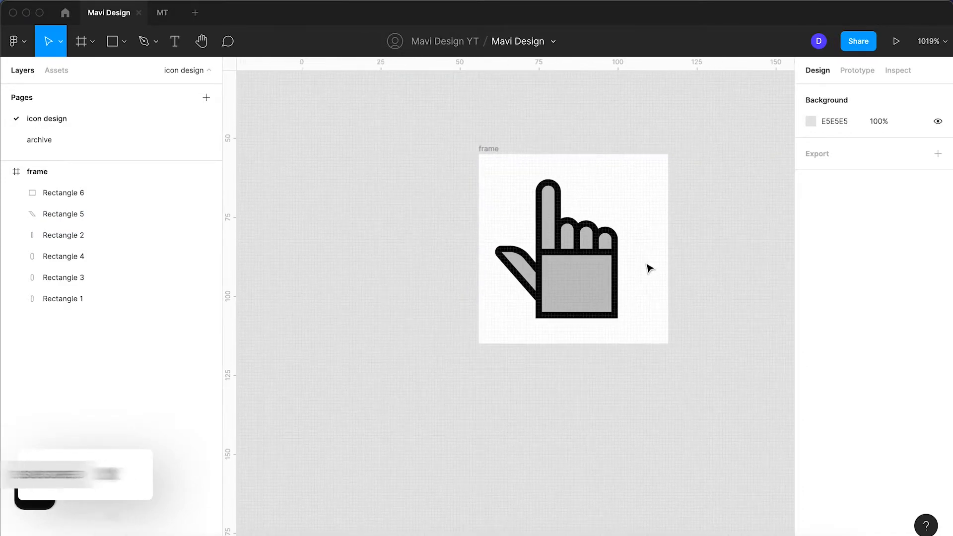
scroll(647, 268, up, 3)
mouse_move(543, 309)
mouse_down()
mouse_move(641, 301)
mouse_move(652, 242)
mouse_move(599, 384)
mouse_move(539, 307)
mouse_up()
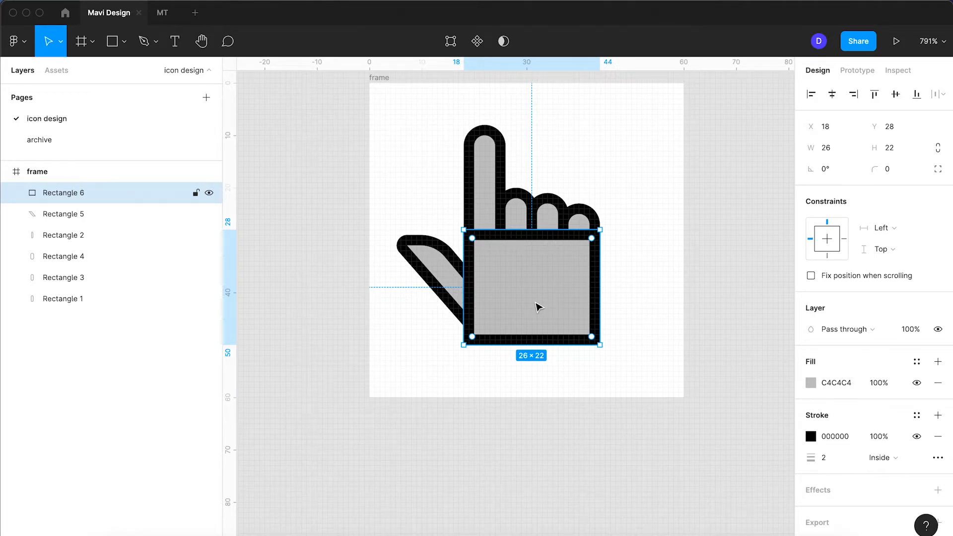
drag(538, 307, 610, 202)
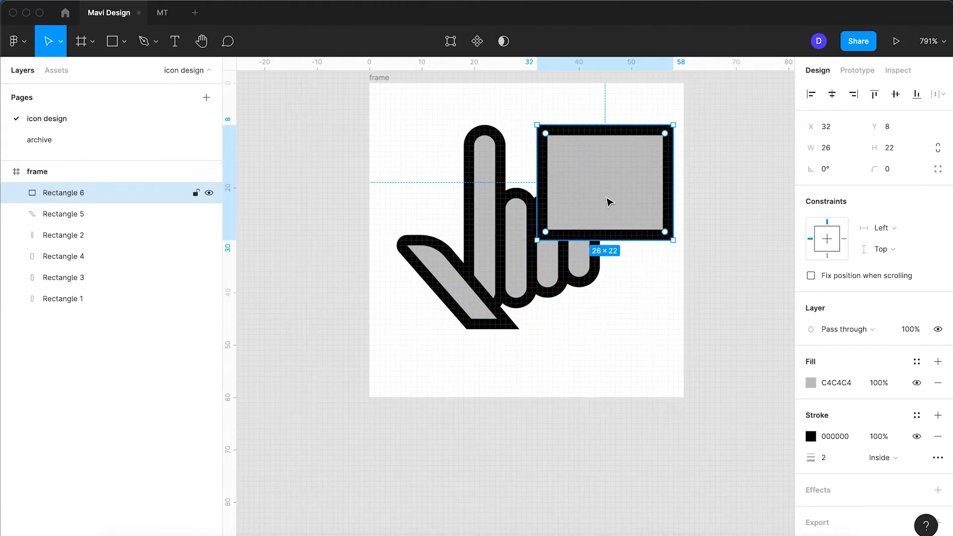
Extend the thumb into a palm by adding a right-edge point and moving the bottom points to X 43.5, Y 34.5 and X 29, Y 56
double_click(482, 290)
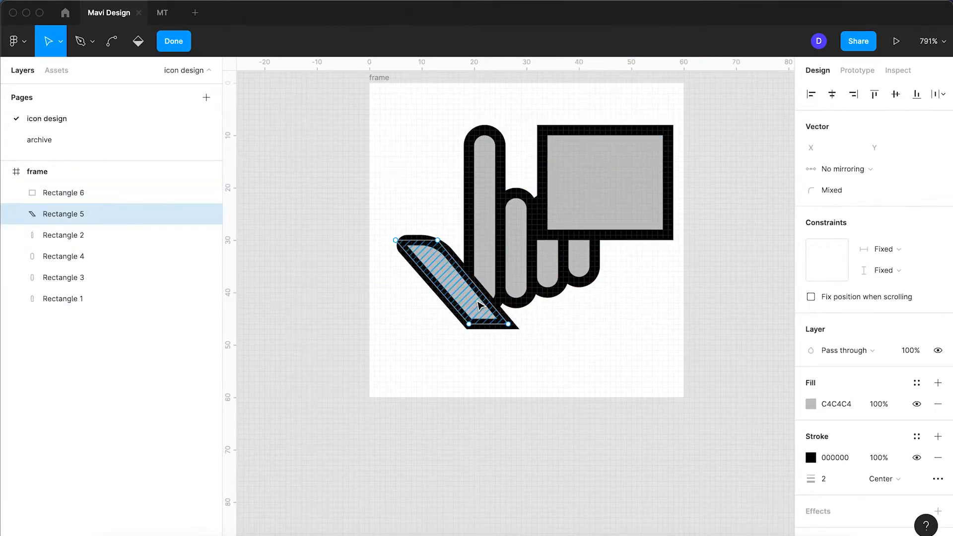
click(473, 282)
drag(510, 326, 600, 267)
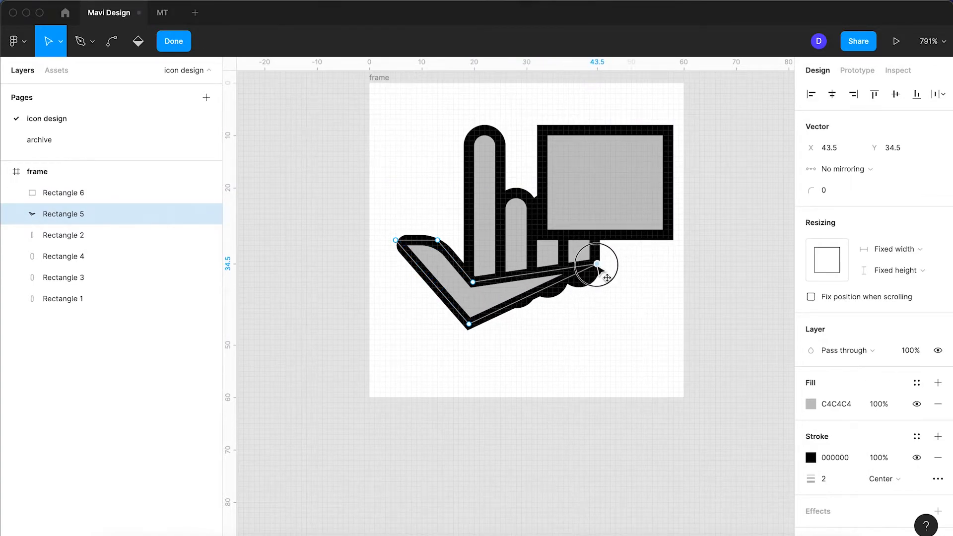
drag(470, 324, 524, 381)
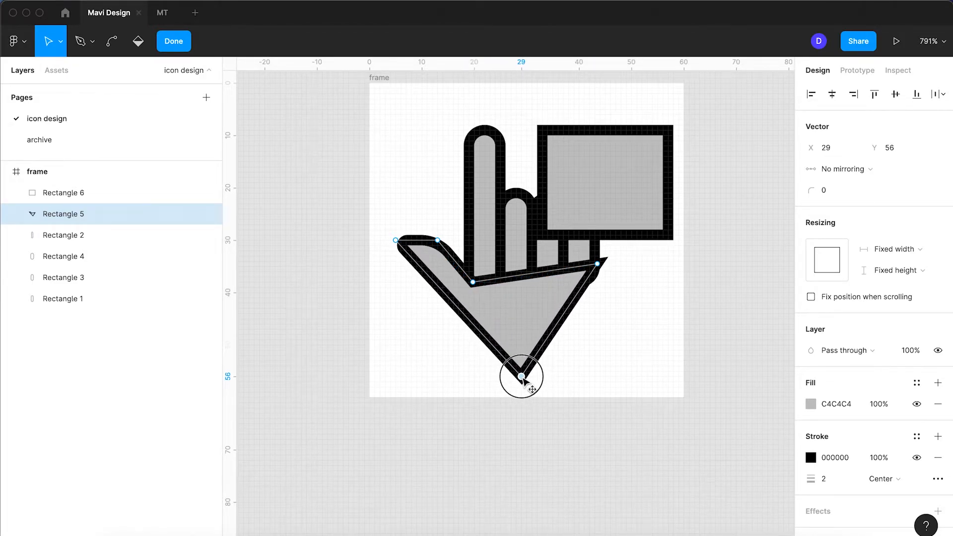
Add a point on the palm's lower-right edge at X 43, Y 47 and align the corner above it vertically
click(560, 320)
drag(559, 320, 597, 332)
mouse_move(598, 264)
mouse_down()
mouse_move(606, 263)
mouse_move(595, 263)
mouse_up()
drag(597, 333, 596, 333)
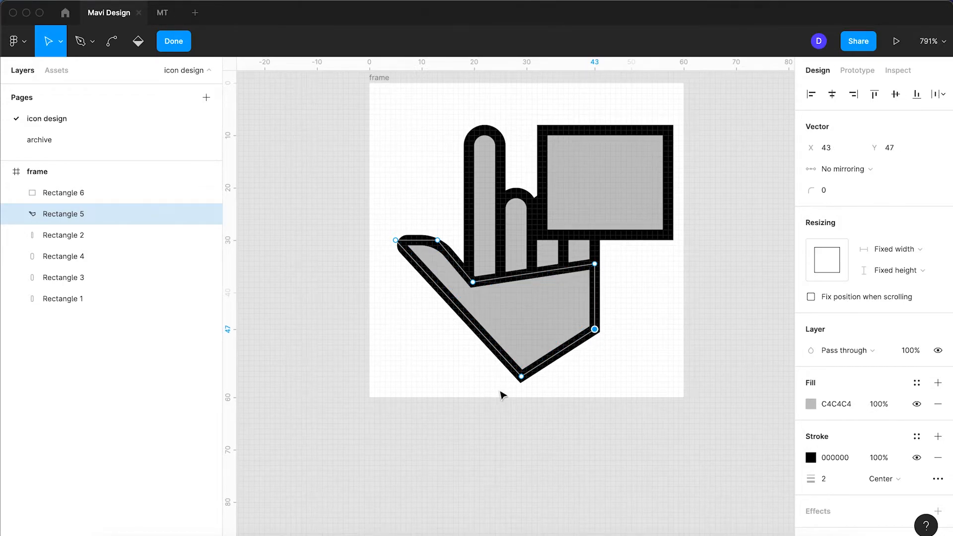
click(521, 377)
key(Up)
key(Up)
key(Down)
key(Down)
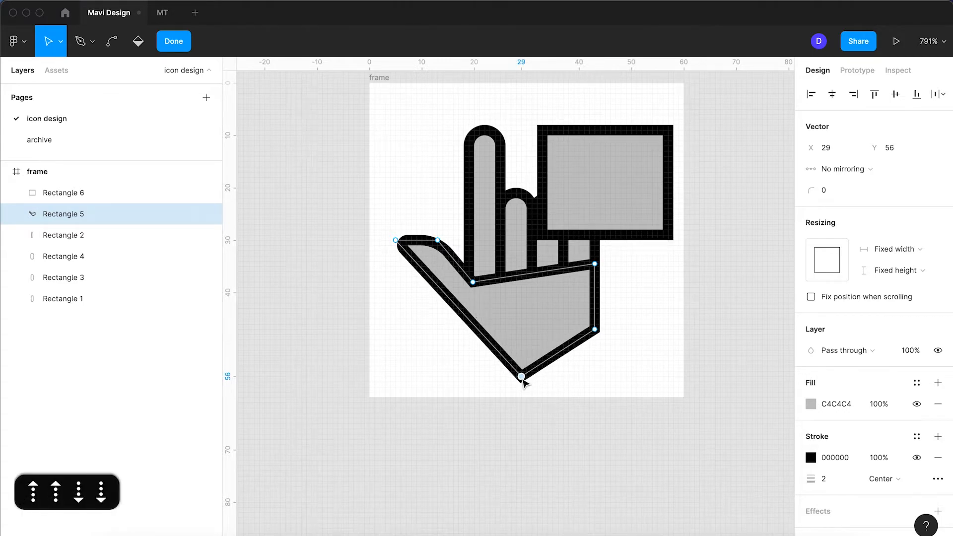
Round the palm's bottom and lower-right points with a corner radius of 30 and finish editing the shape
click(595, 329)
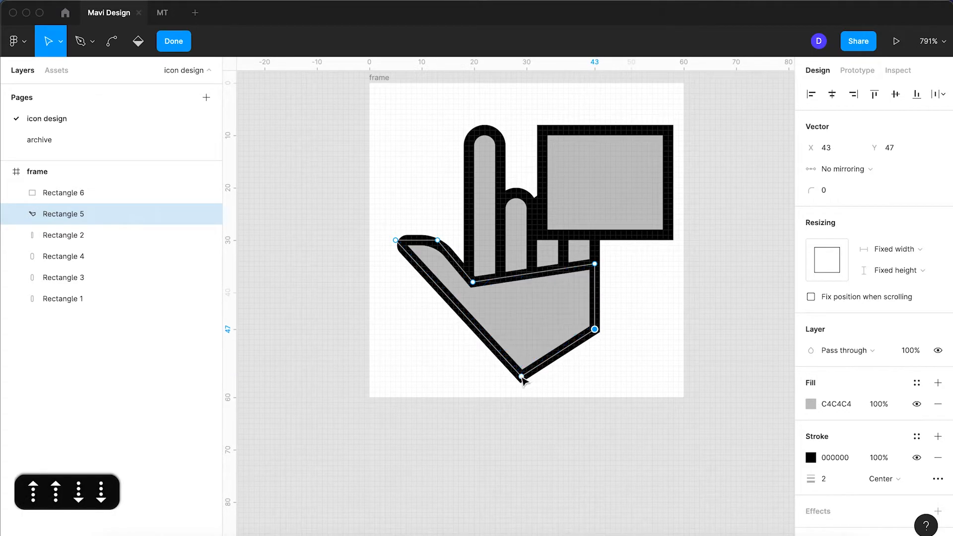
shift+click(521, 377)
click(834, 190)
key(shift+Up)
key(shift+Up)
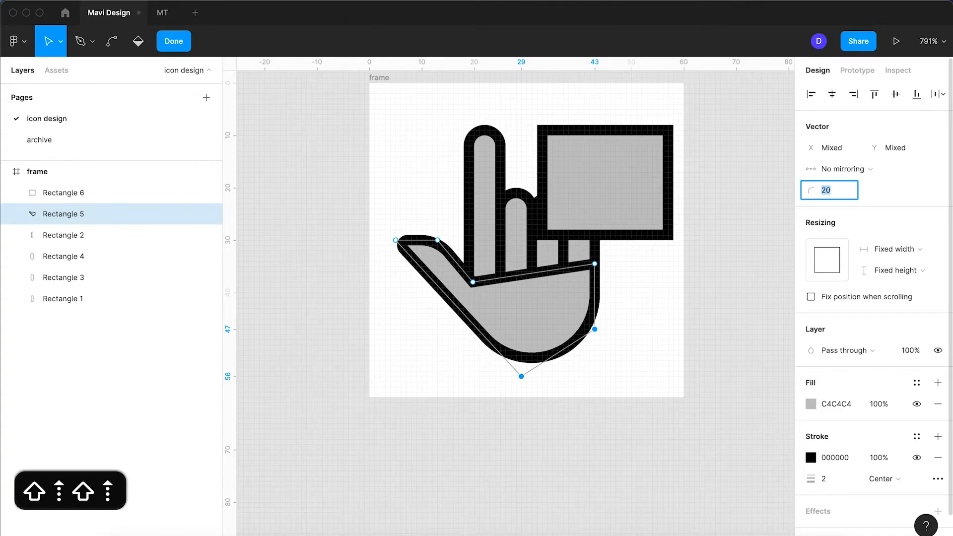
key(shift+Up)
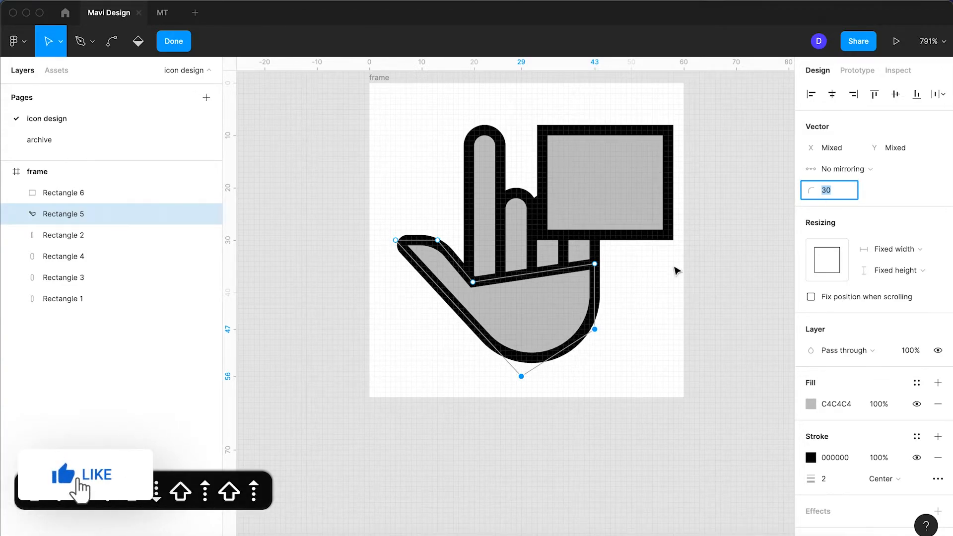
key(Return)
click(649, 302)
key(Escape)
Park the spare palm rectangle beyond the frame's right edge and shift the hand shape's bottom point to X 26
drag(632, 187, 442, 164)
click(611, 212)
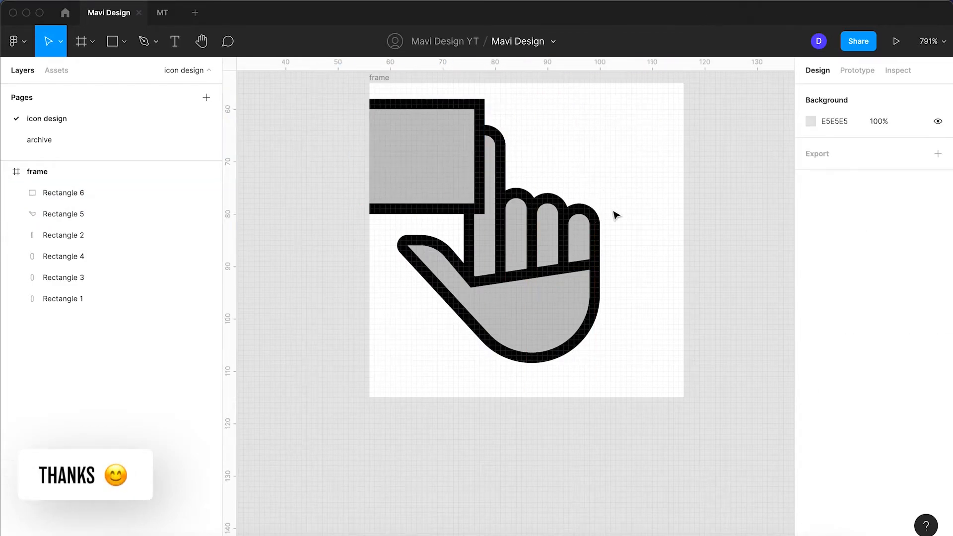
click(511, 323)
key(Return)
click(521, 376)
key(Left)
key(Left)
key(Left)
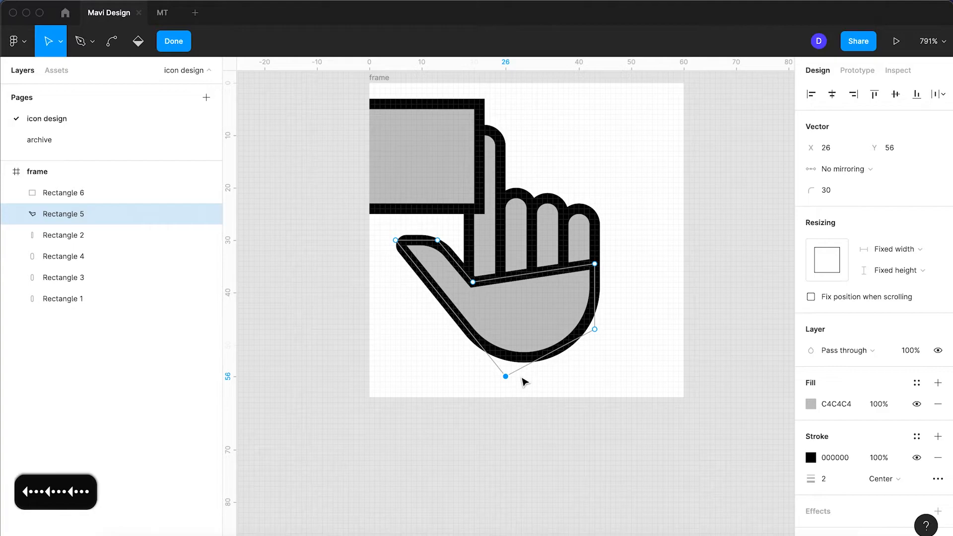
key(Return)
drag(404, 171, 764, 223)
Try to remove the lower part of the rightmost finger by deleting its points, and undo the deletion
click(557, 246)
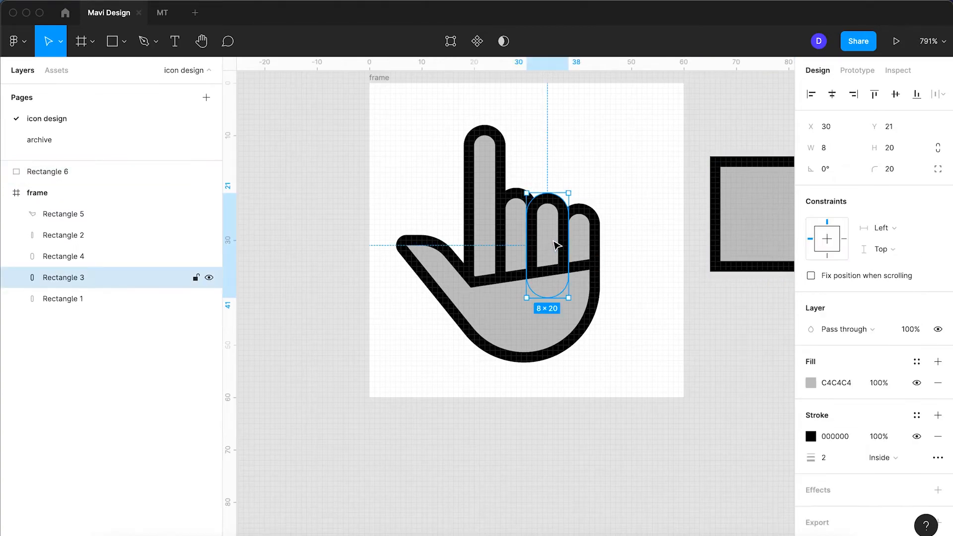
scroll(556, 245, up, 5)
click(570, 212)
key(Return)
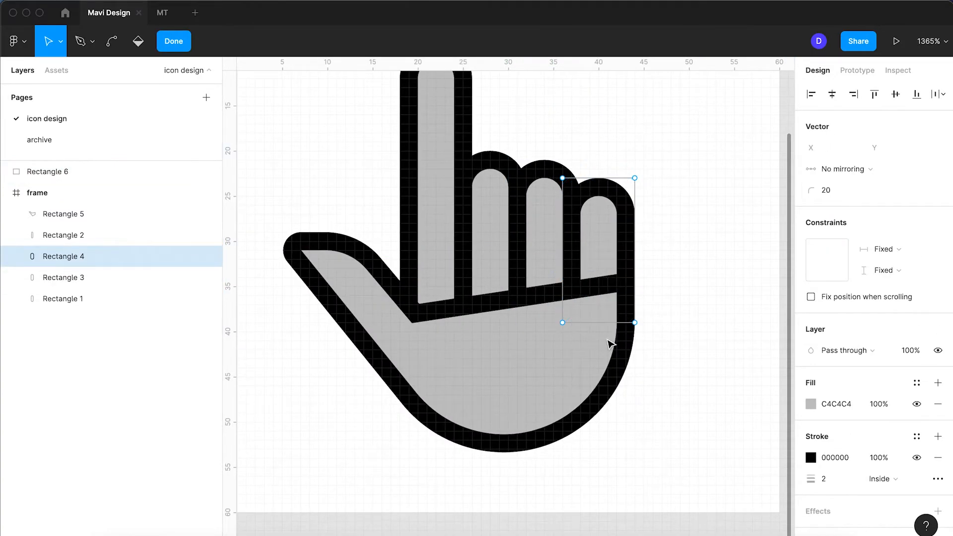
click(634, 250)
click(562, 251)
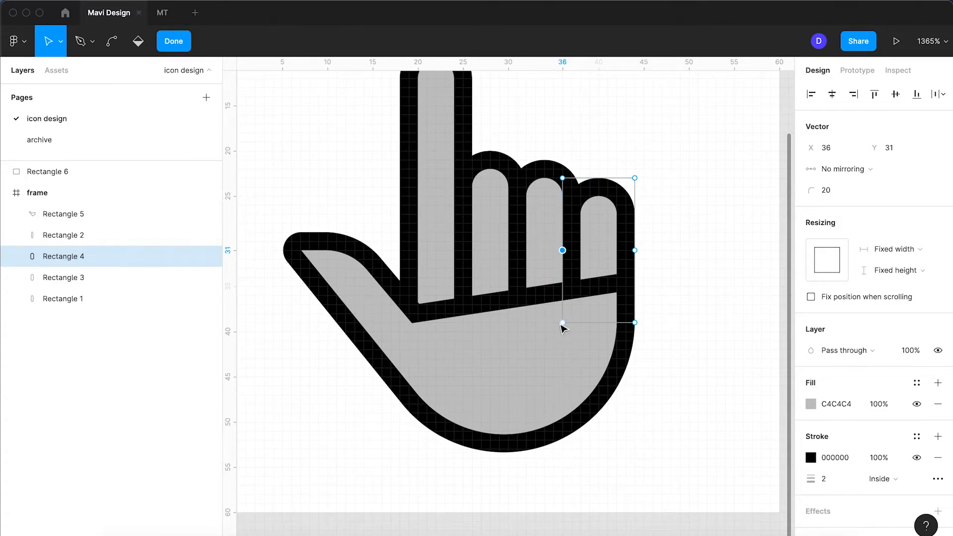
key(BackSpace)
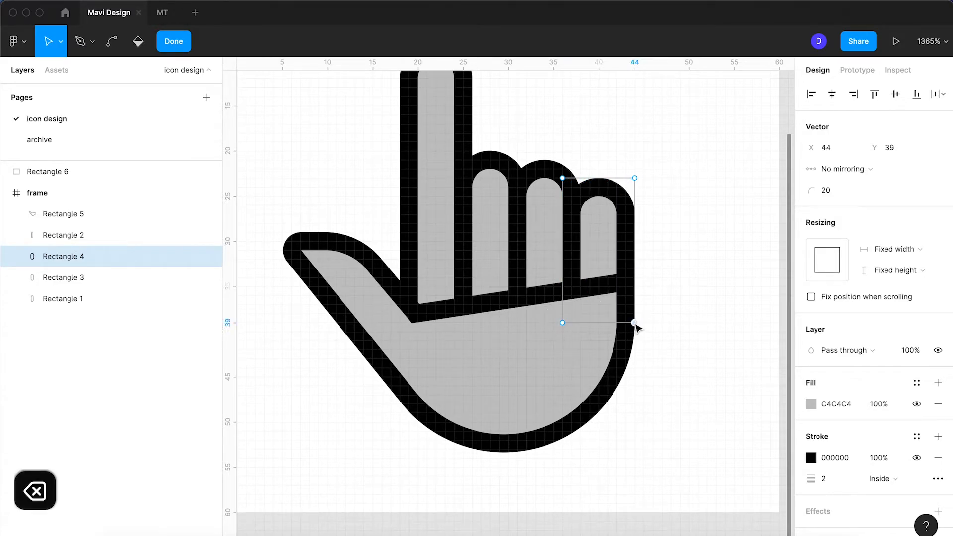
key(BackSpace)
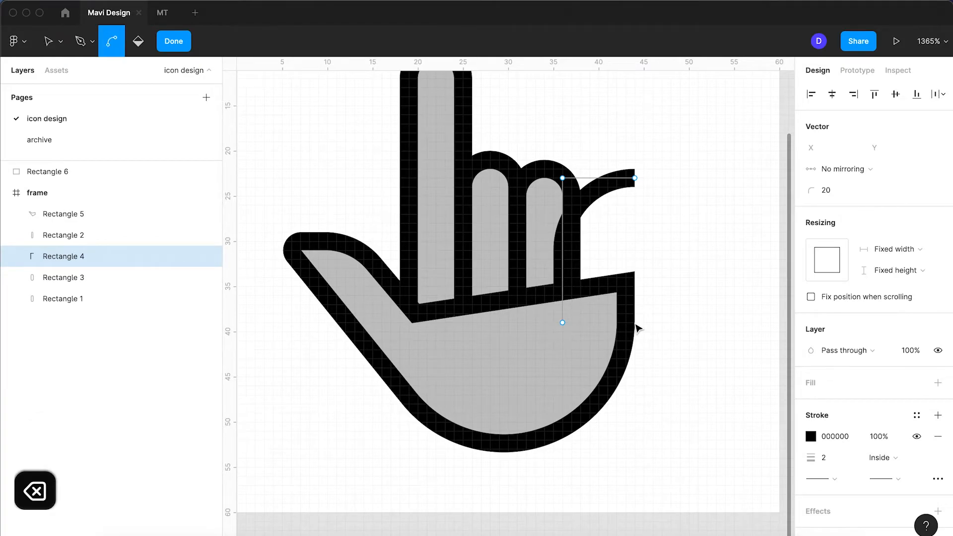
key(super+z)
Cut the rightmost finger into an open arch ending at Y 31 and narrow it to 6 × 8
click(634, 251)
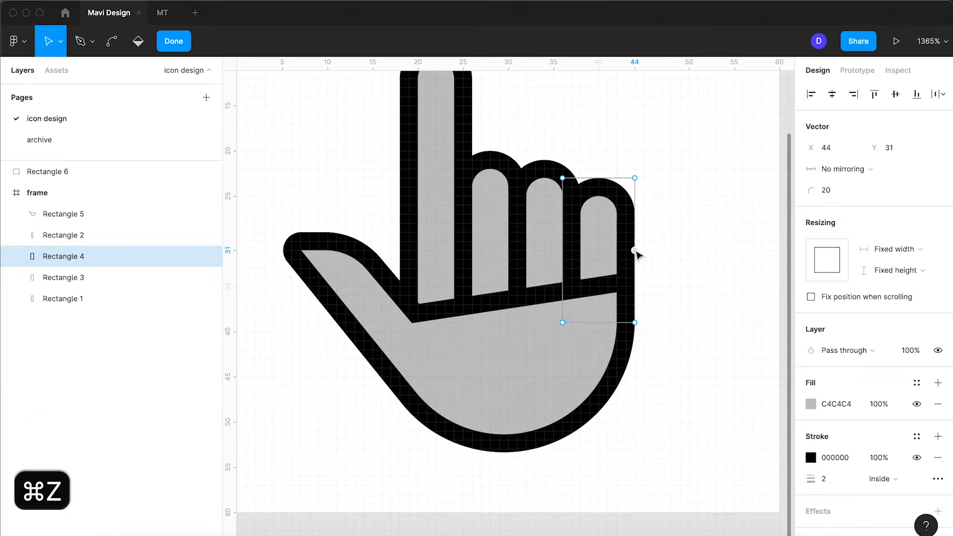
click(563, 251)
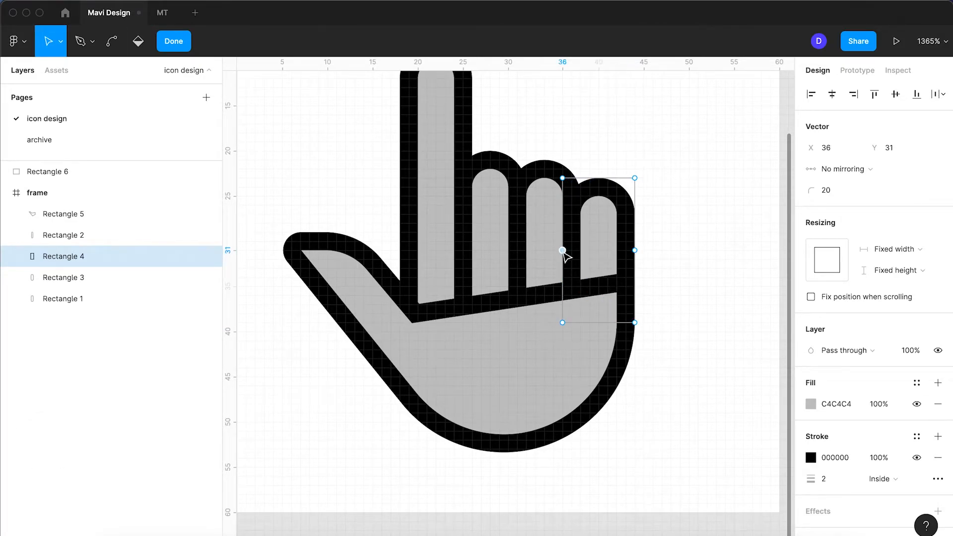
key(BackSpace)
click(634, 323)
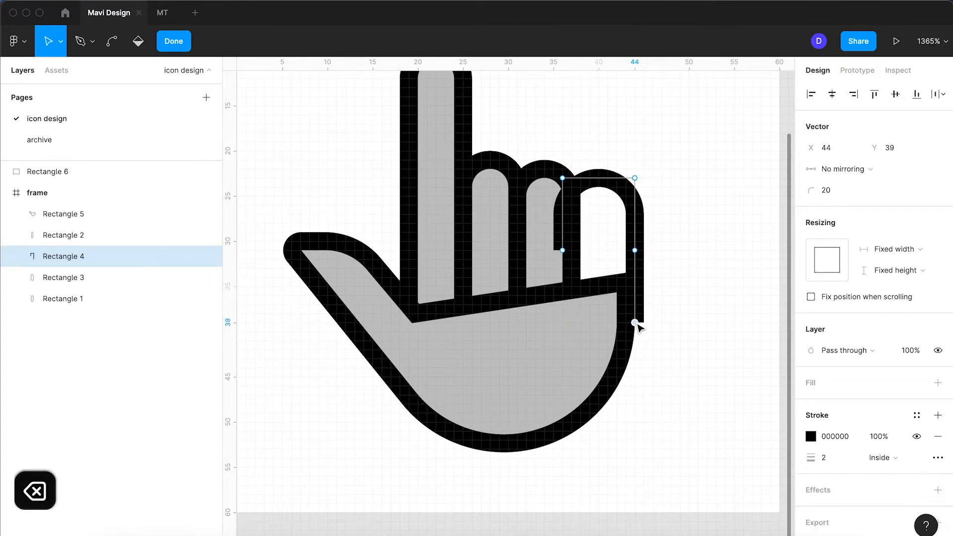
key(BackSpace)
key(Return)
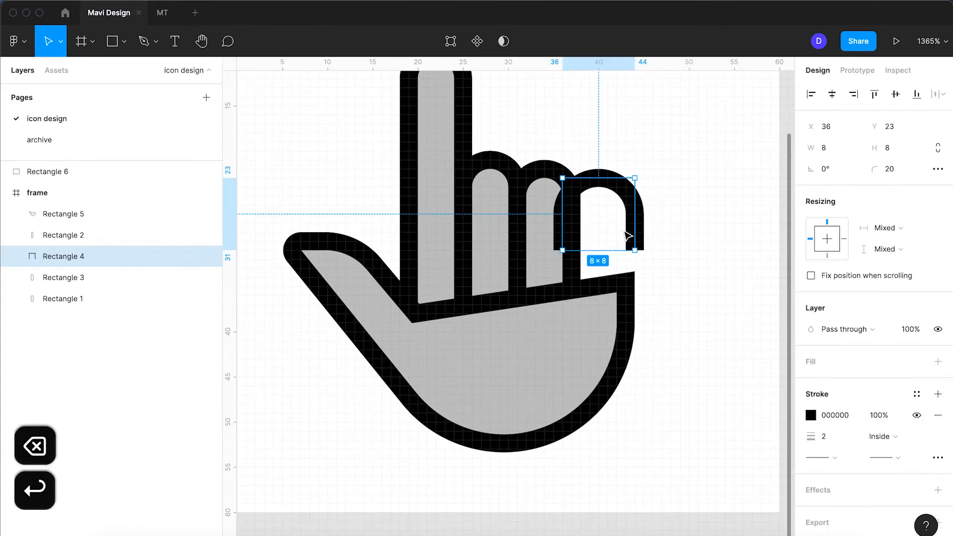
drag(641, 228, 624, 227)
Move the adjacent grey finger aside to the right of the hand and place a copy of the open arch at X 31, Y 22
drag(552, 192, 699, 214)
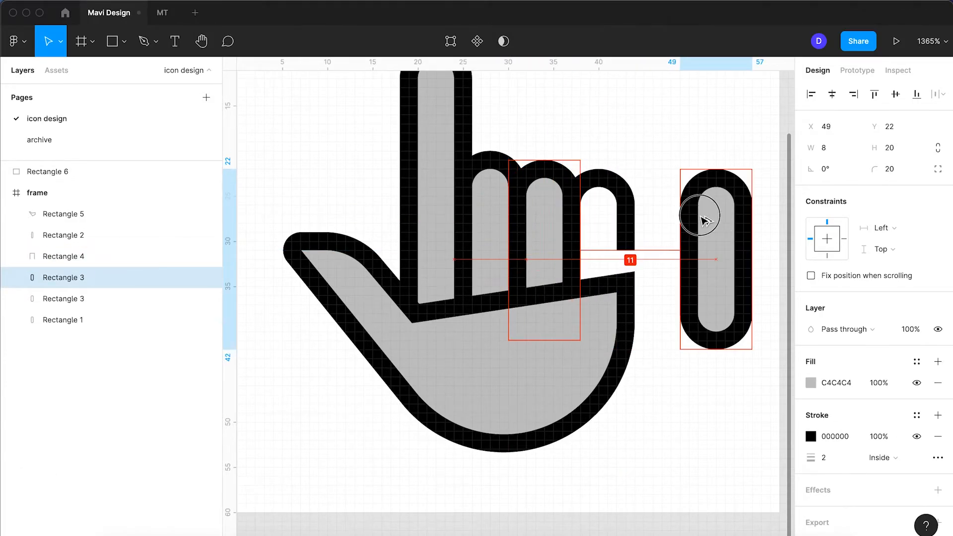
key(BackSpace)
click(539, 192)
drag(536, 219, 707, 220)
click(650, 233)
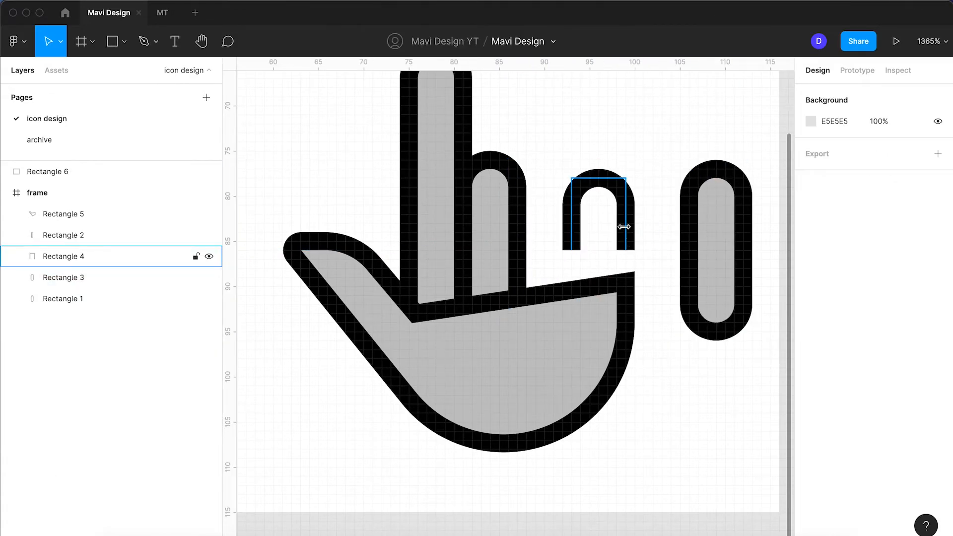
click(624, 227)
drag(616, 192, 557, 187)
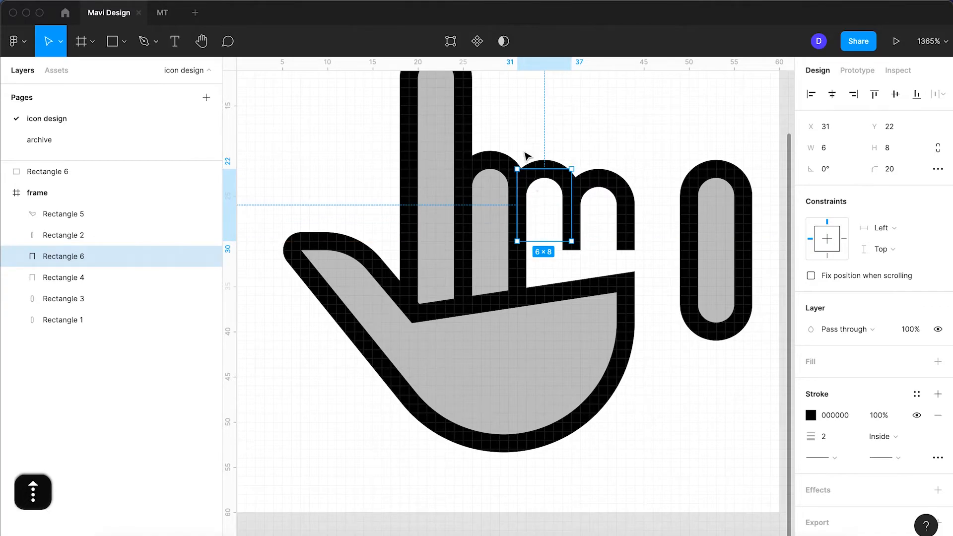
Move the short finger beside the index finger to X 50, Y 20 and place another arch copy at X 25, Y 21
click(493, 189)
drag(493, 185, 728, 187)
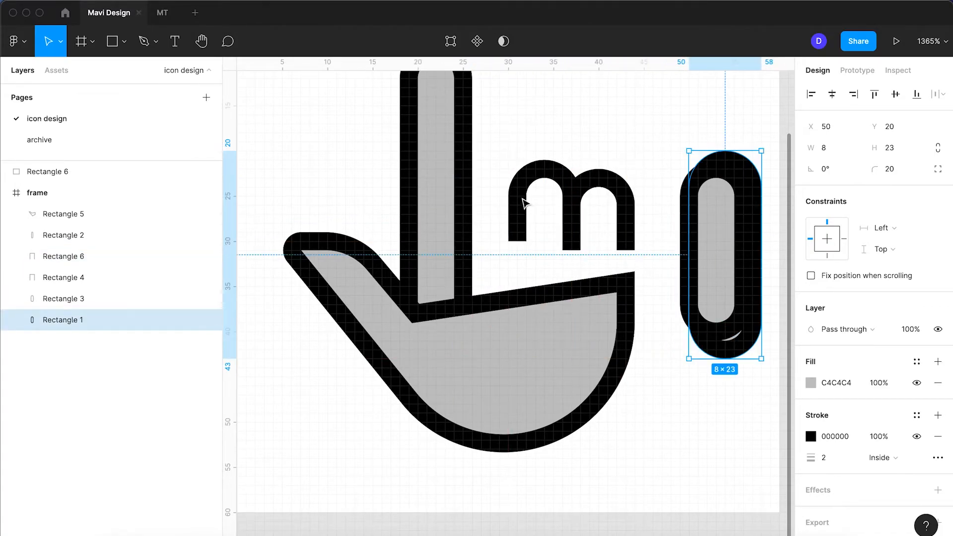
click(524, 203)
drag(554, 183, 500, 185)
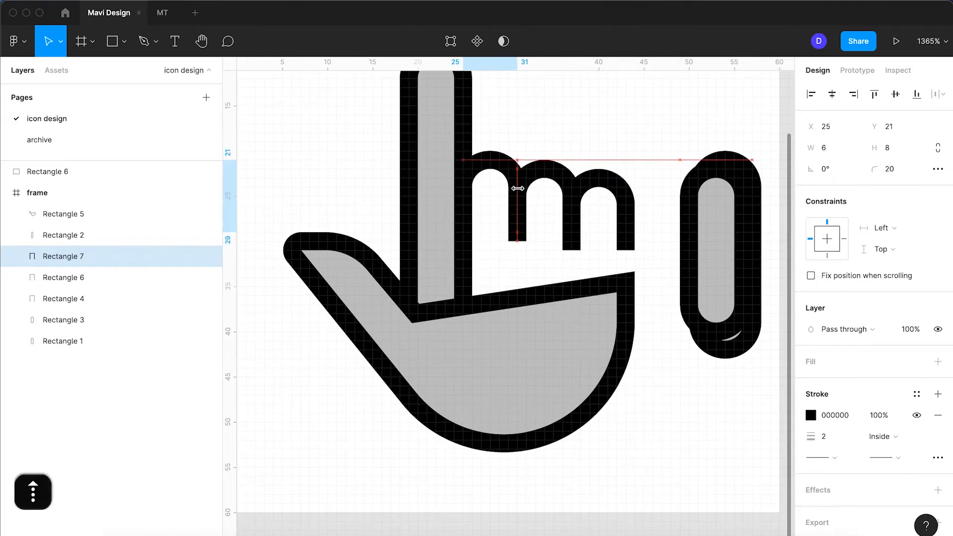
Copy the arch onto the index finger at X 19 and extend its top to Y 9, making it 6 × 20
click(428, 160)
click(506, 161)
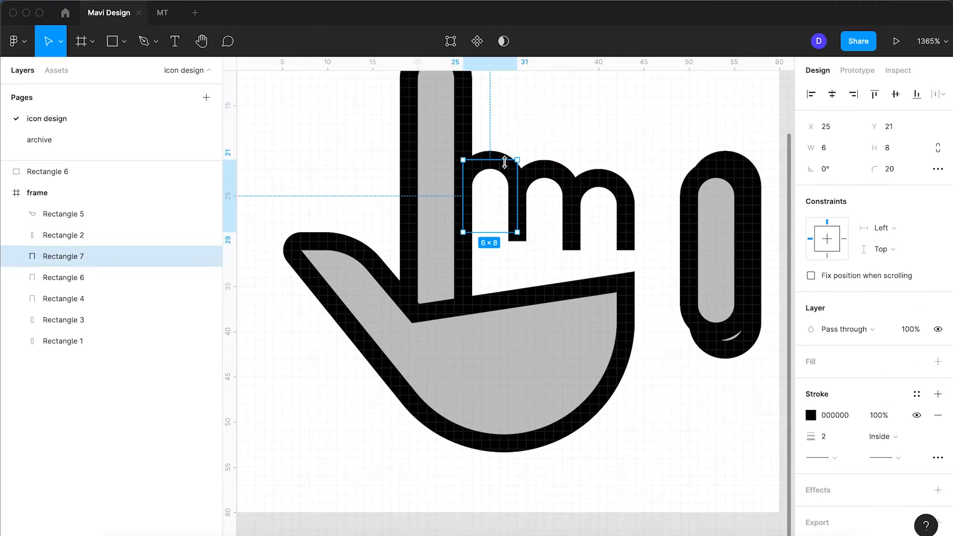
drag(511, 176, 456, 174)
scroll(517, 128, up, 2)
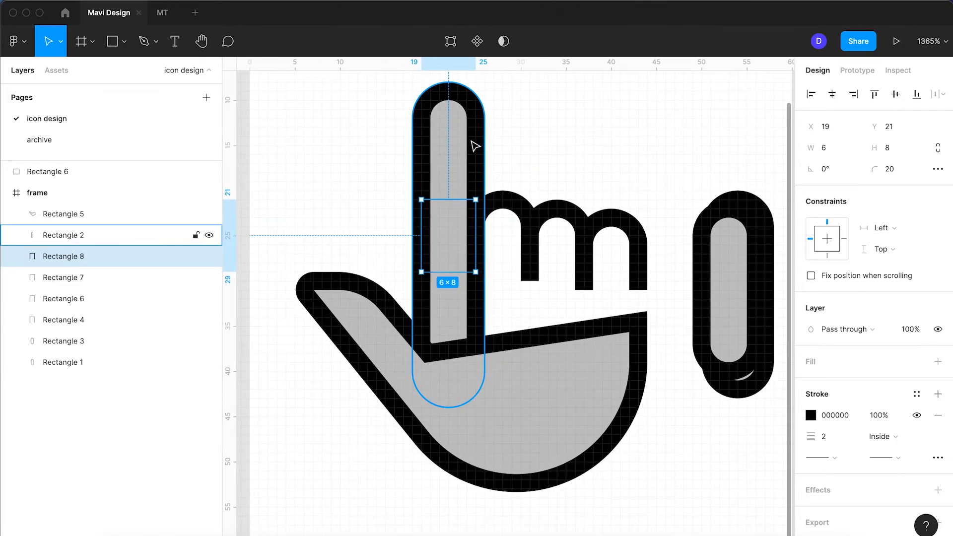
drag(454, 201, 456, 94)
click(404, 245)
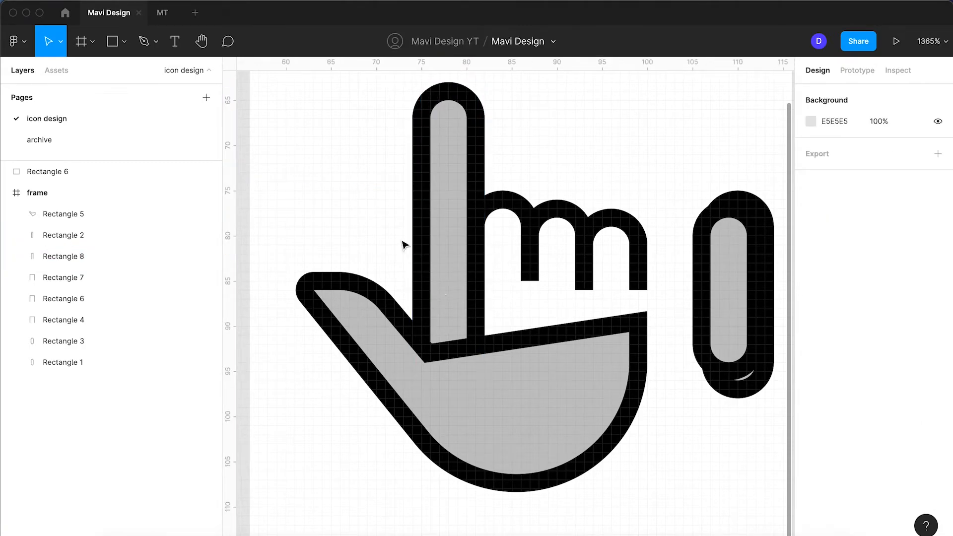
Delete the original grey index finger rectangle, keeping the open arch outline
click(451, 314)
key(BackSpace)
click(430, 240)
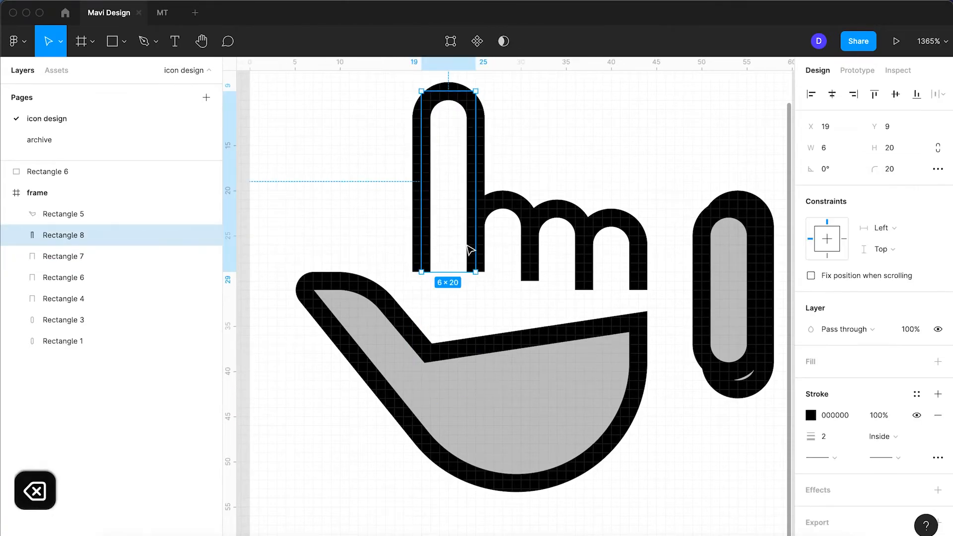
click(477, 263)
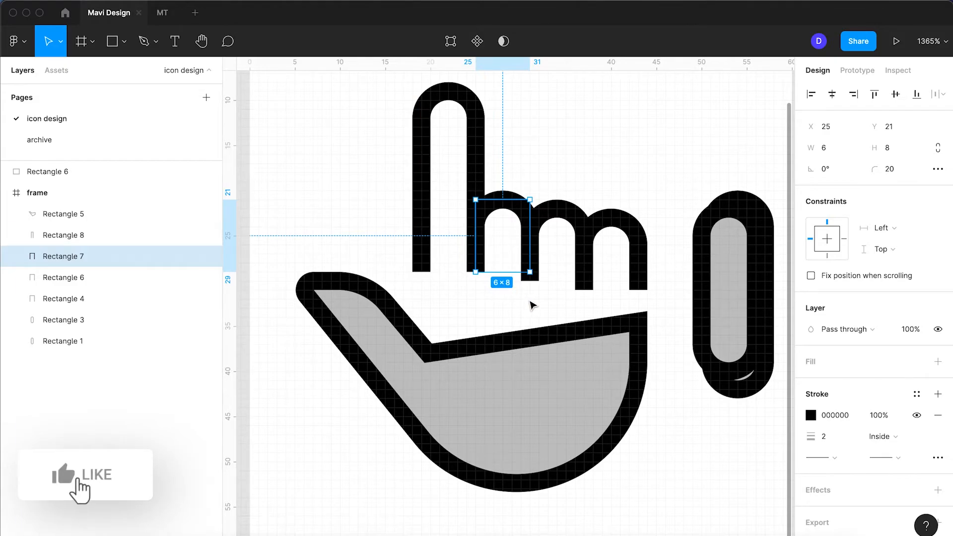
key(Return)
click(541, 279)
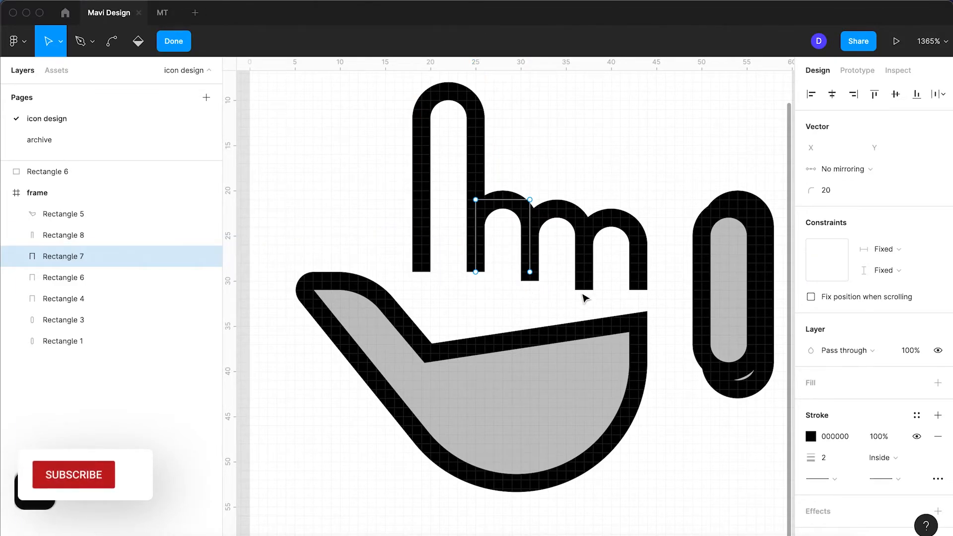
key(Escape)
Raise both lower end points of the middle short finger arch to Y 29, level with the index finger's ends
click(559, 219)
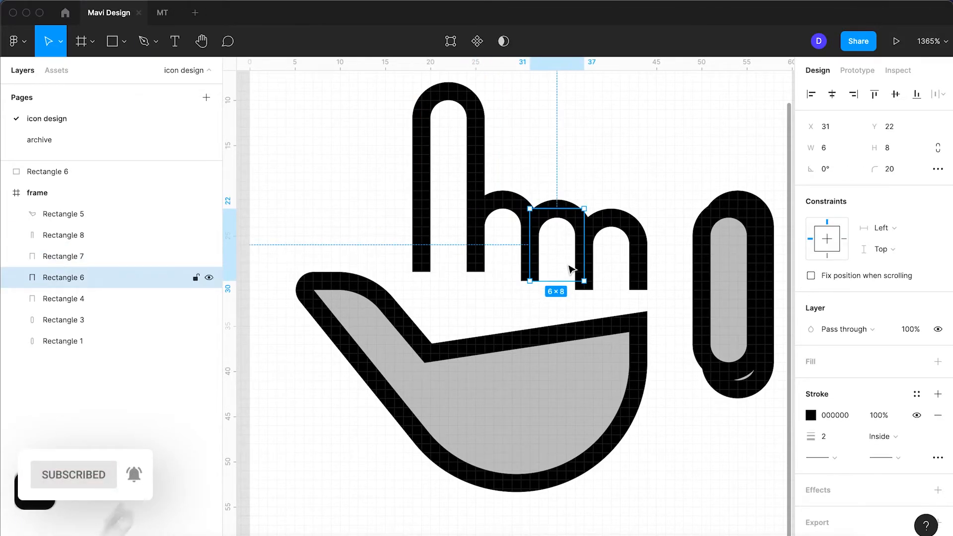
key(Return)
click(530, 281)
shift+click(583, 281)
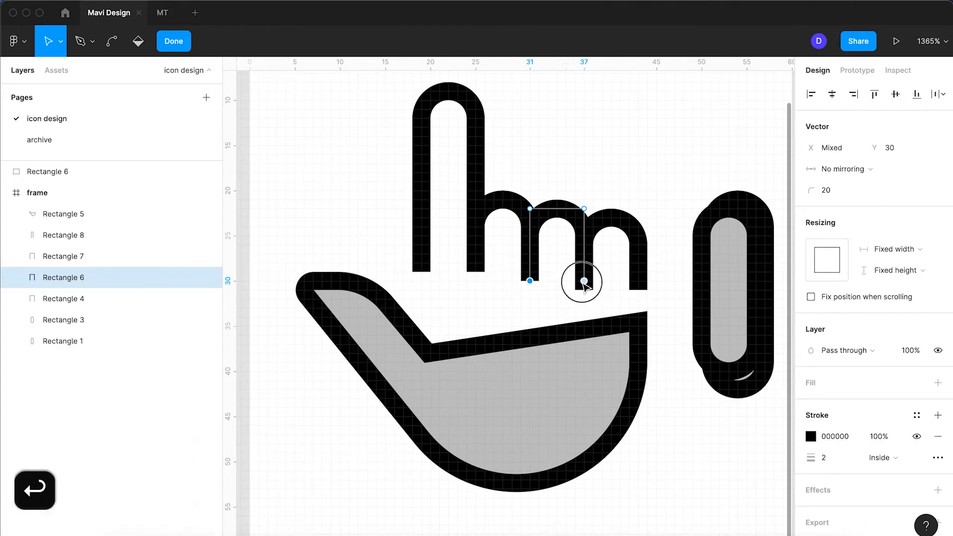
key(Up)
click(623, 259)
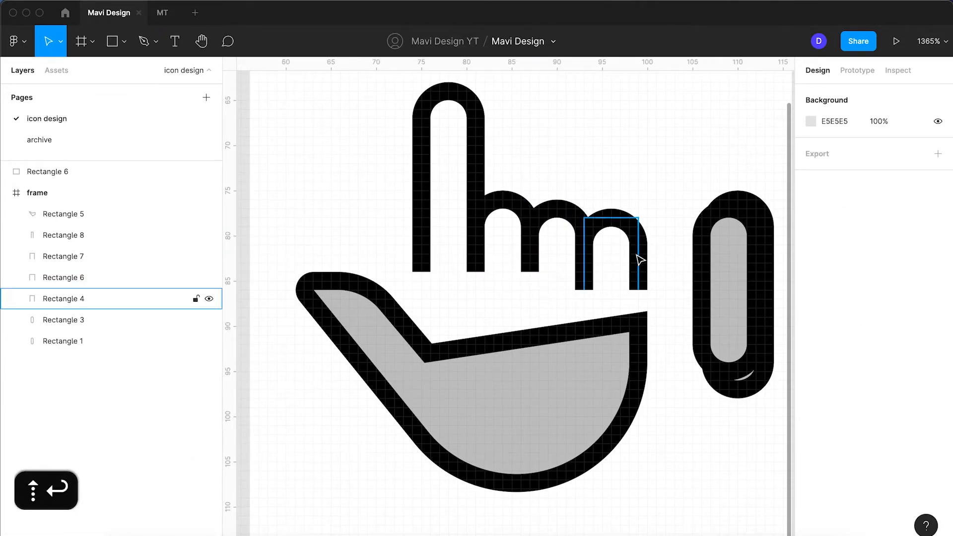
Raise both lower end points of the outermost short finger arch to Y 29
click(638, 260)
key(Return)
drag(656, 300, 566, 291)
key(Up)
key(Up)
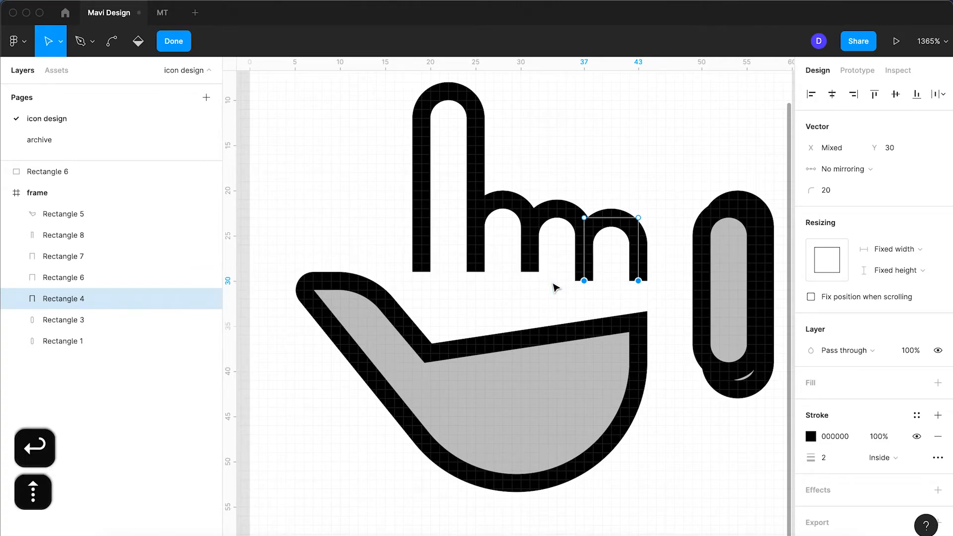
key(Return)
click(525, 297)
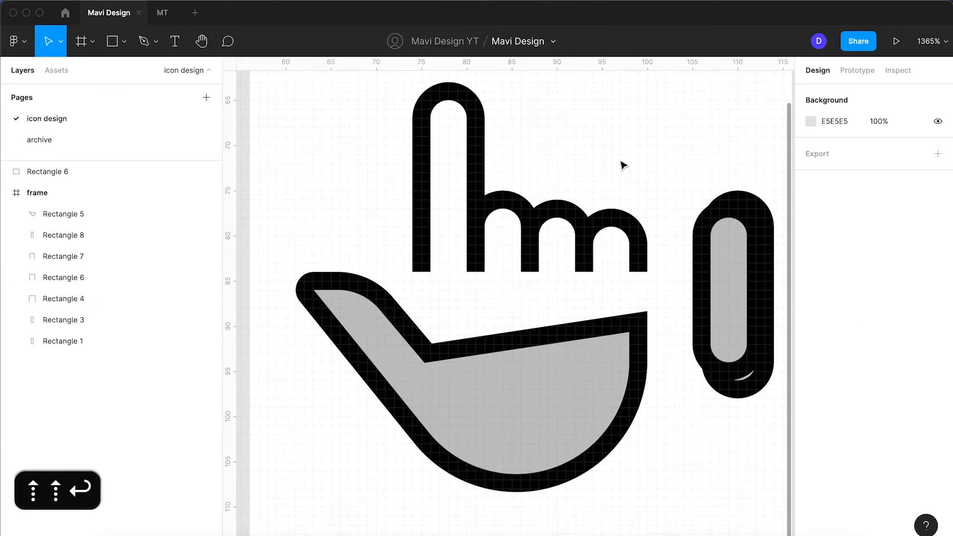
Move the palm outline's inner thumb corner to X 18.5, Y 36.5 and remove the slanted edge running across the top of the palm
click(505, 369)
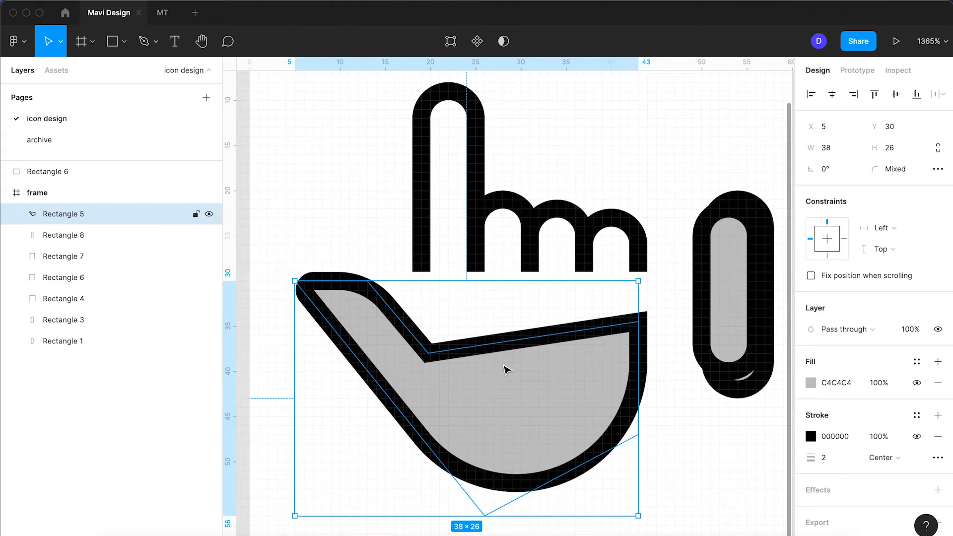
double_click(545, 400)
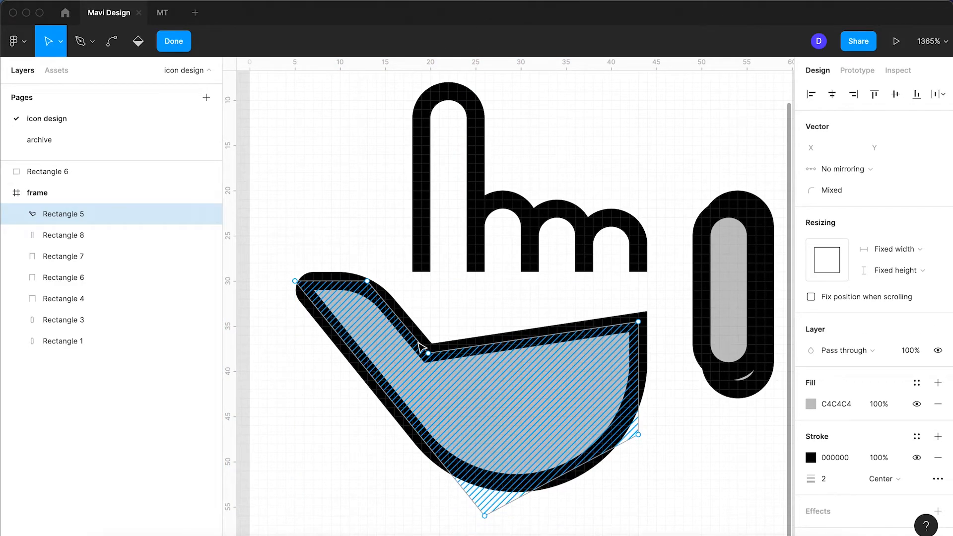
click(427, 354)
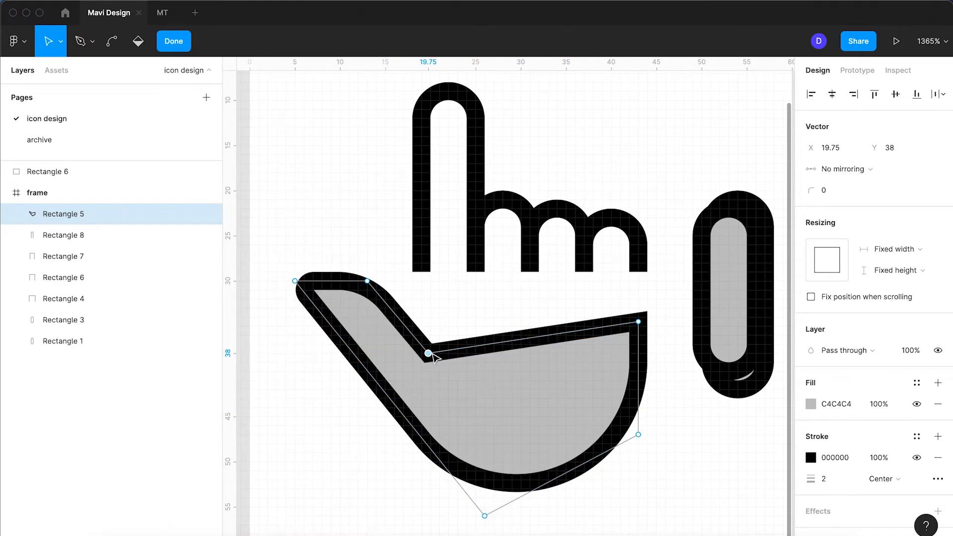
drag(428, 353, 417, 339)
click(528, 331)
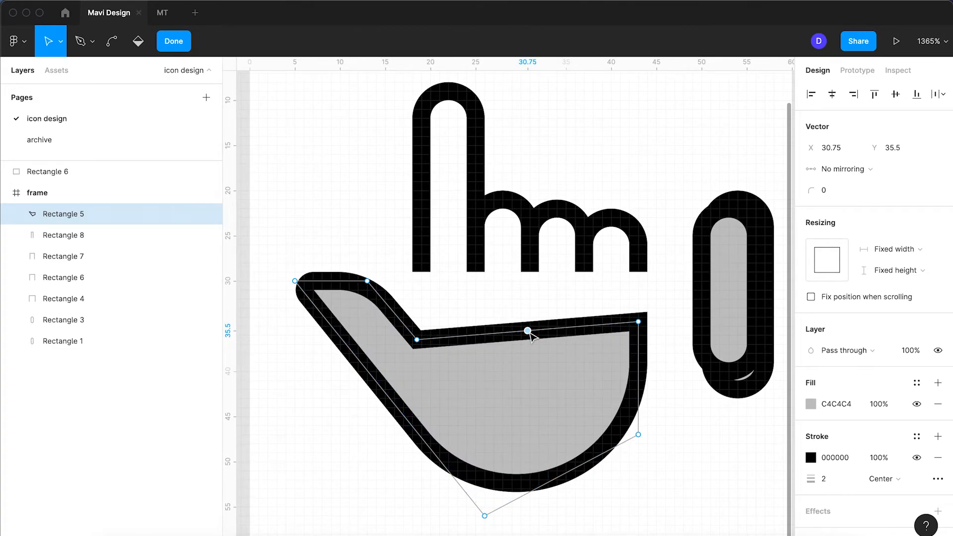
key(BackSpace)
key(Return)
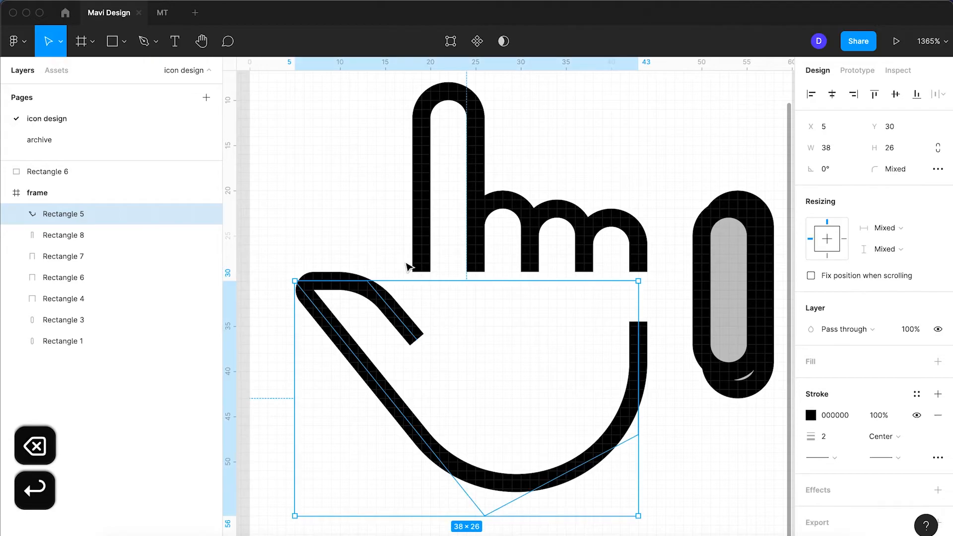
click(349, 209)
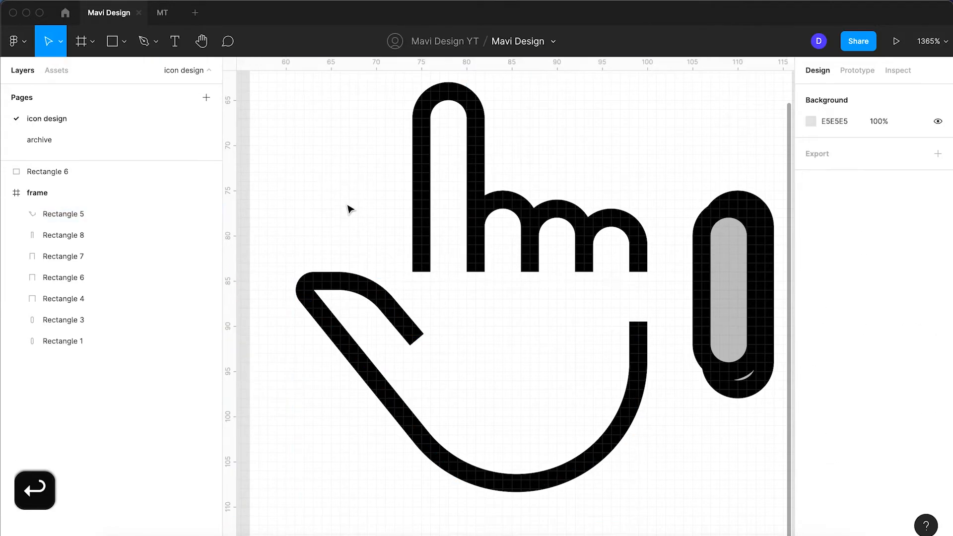
Extend the open thumb end with the Pen tool by a vertical segment up to X 18.5, Y 31
double_click(425, 245)
click(421, 272)
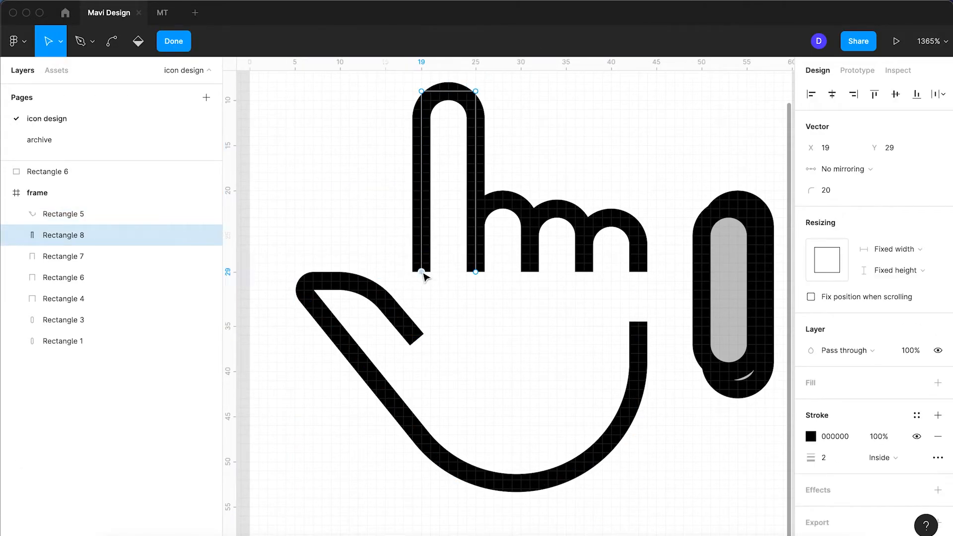
key(Return)
click(406, 330)
double_click(406, 330)
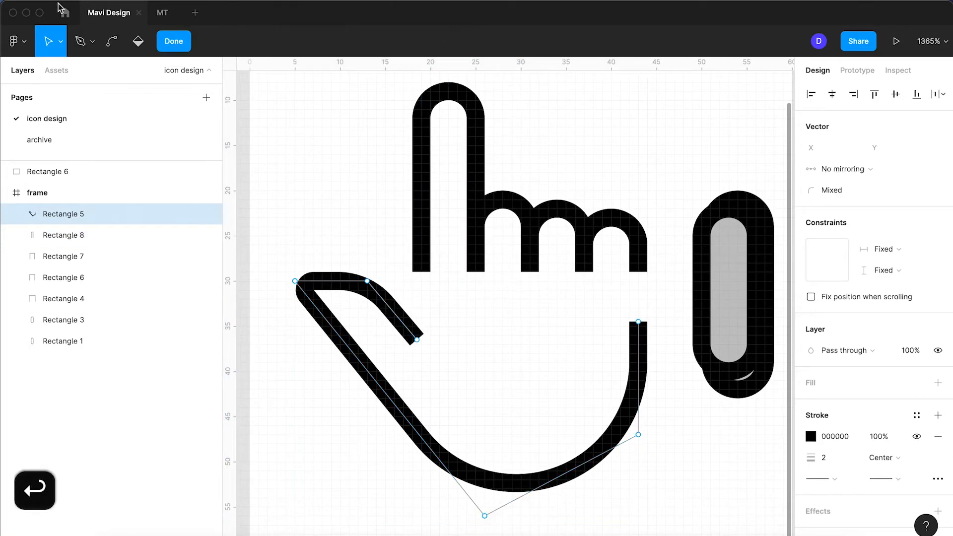
click(82, 43)
click(96, 45)
click(97, 45)
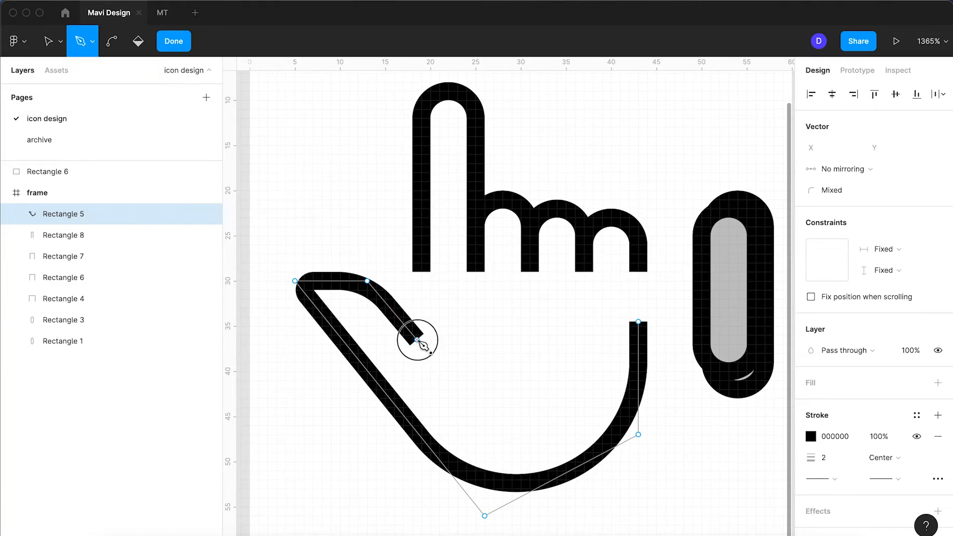
drag(418, 340, 423, 309)
click(418, 292)
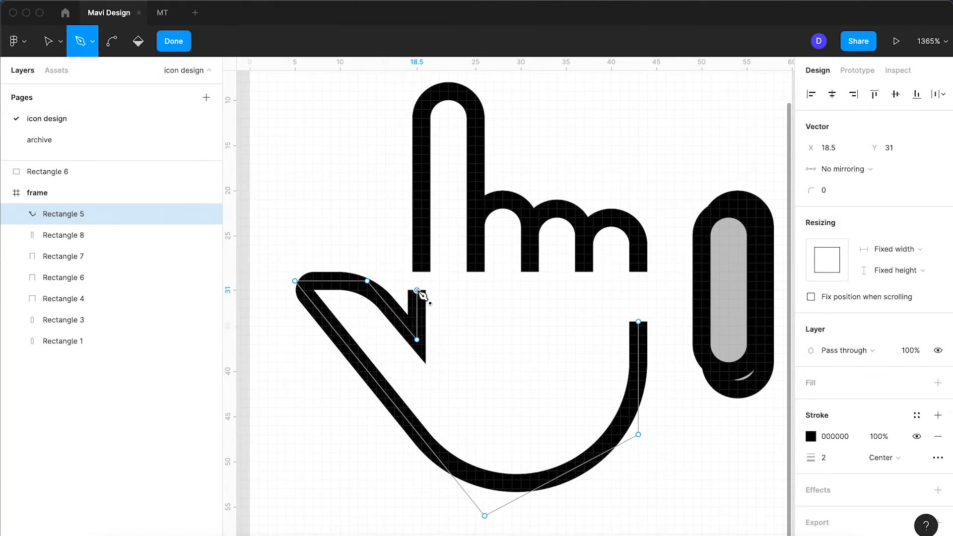
key(Return)
click(377, 241)
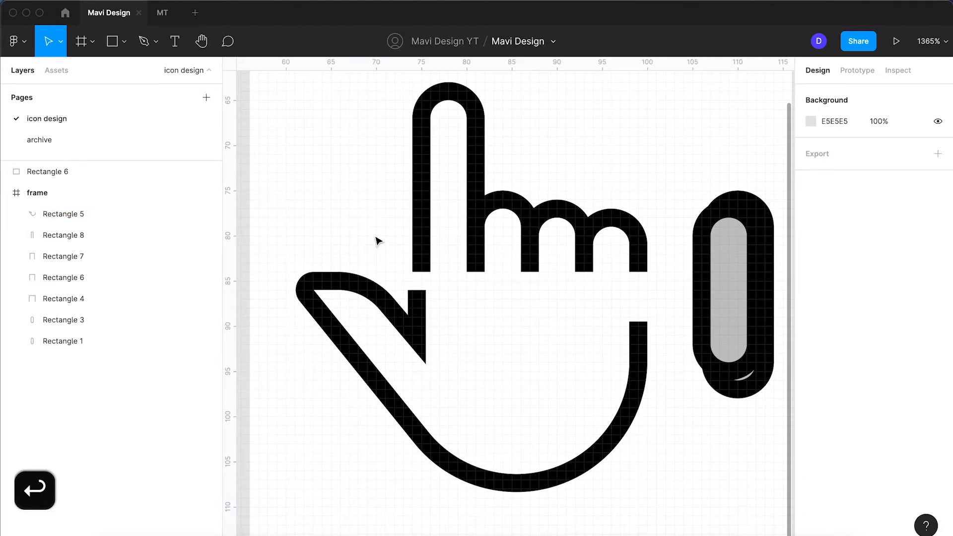
double_click(417, 315)
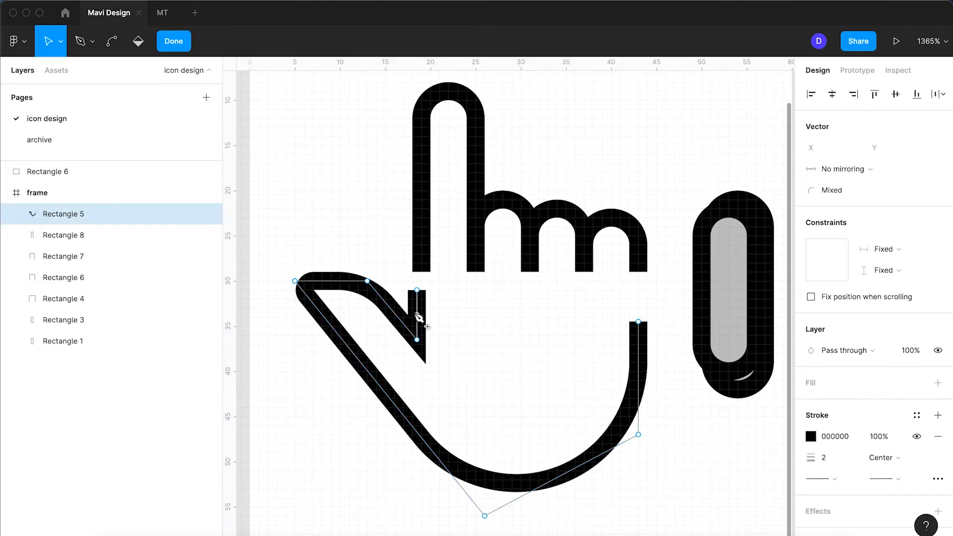
click(417, 339)
key(Right)
key(Down)
key(Up)
key(Left)
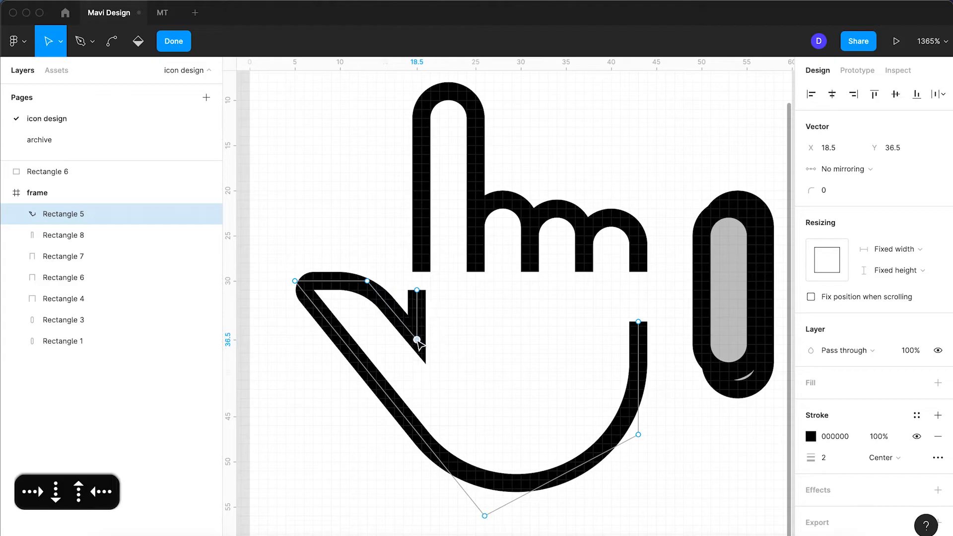
Set X to 19 for both points of the new vertical thumb segment, aligning it with the index finger's outer side
click(417, 292)
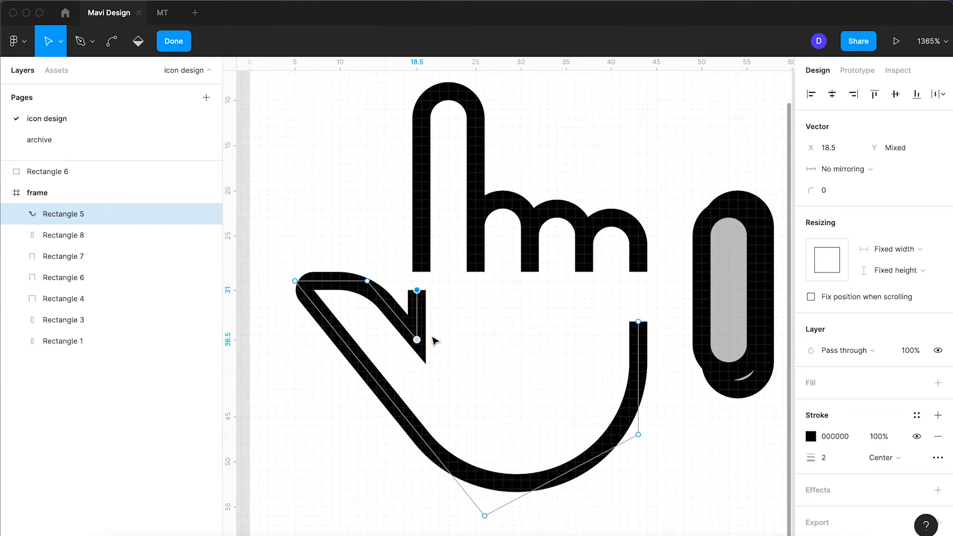
scroll(440, 269, up, 5)
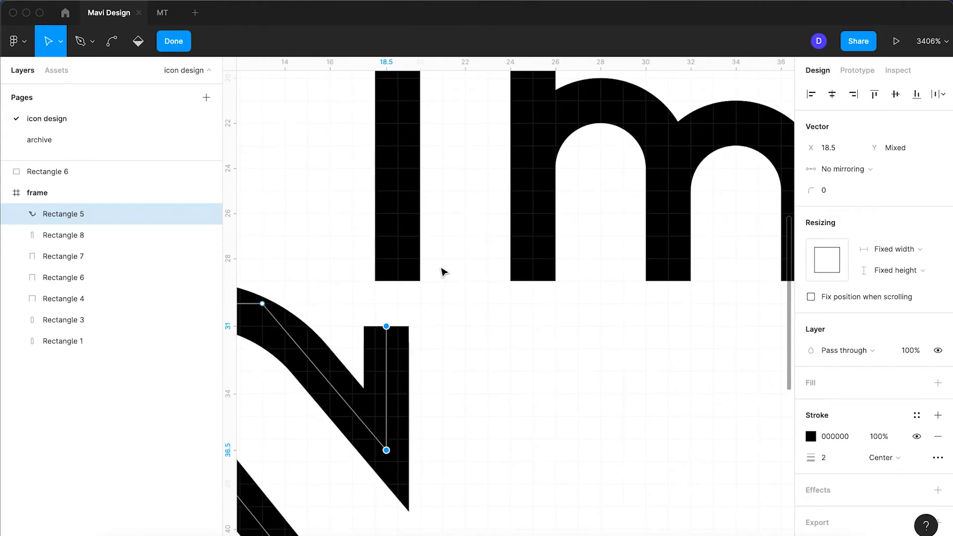
click(838, 152)
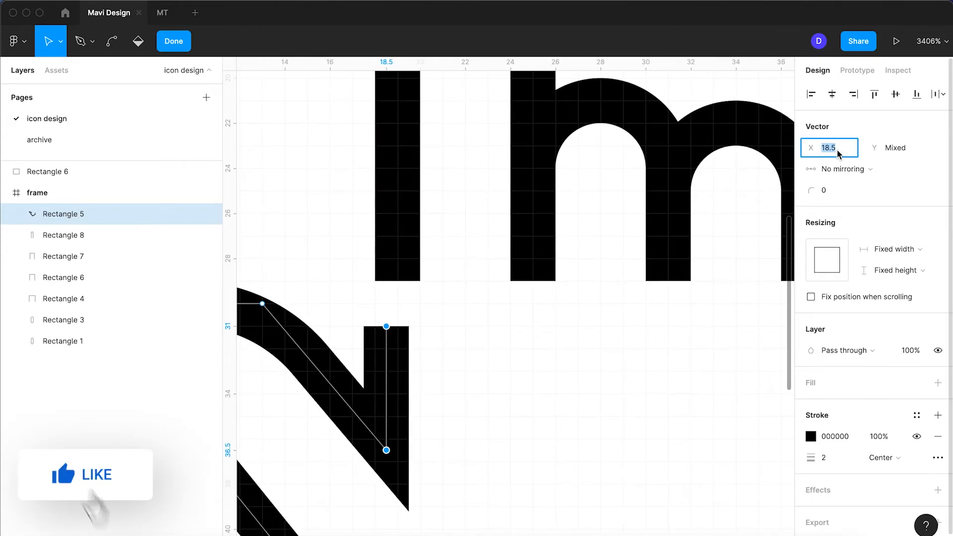
text(19)
key(Return)
scroll(473, 321, down, 4)
key(Escape)
click(357, 256)
Raise the upper end point of the thumb's vertical segment to Y 29 so it meets the index finger
double_click(436, 344)
click(433, 321)
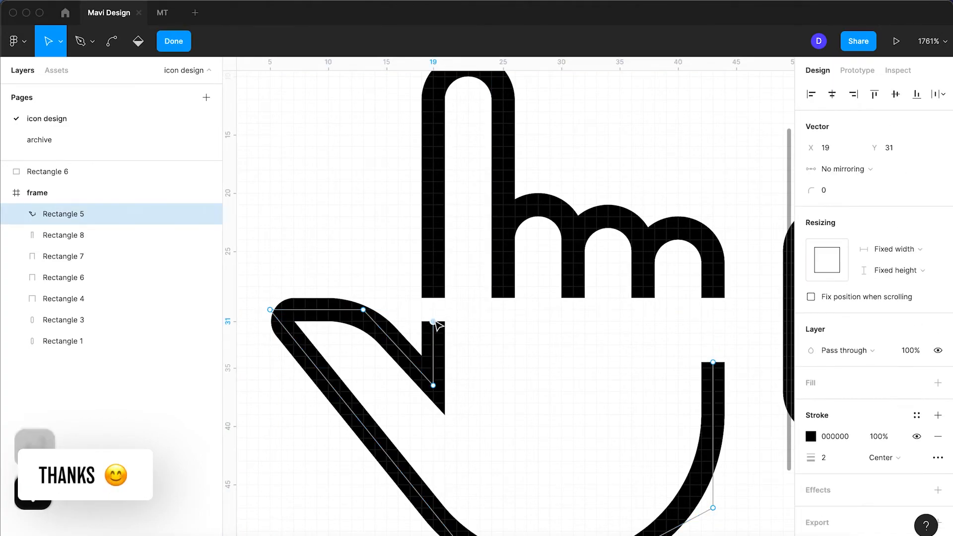
drag(435, 322, 433, 298)
key(shift+Return)
key(shift+Return)
scroll(351, 245, down, 5)
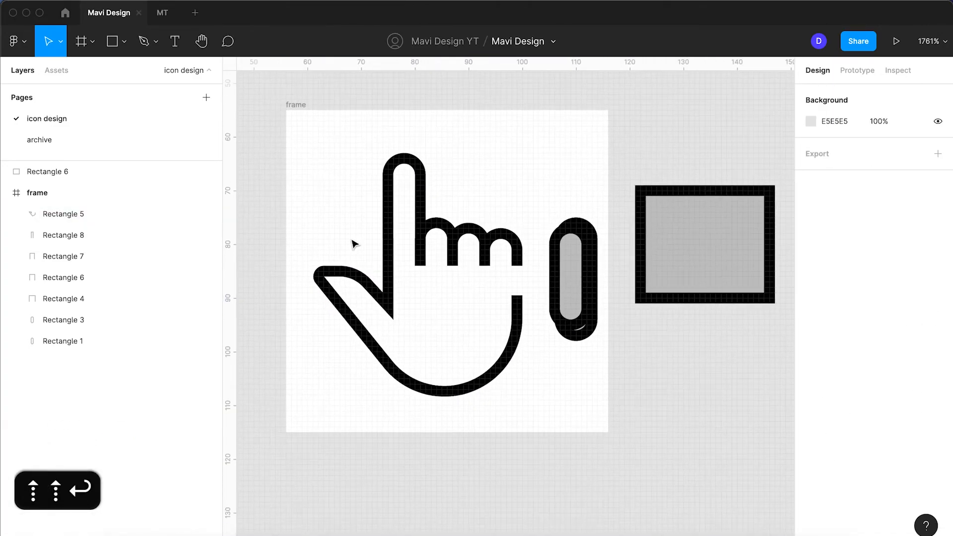
Raise the end point of the palm's outer edge to Y 28.5 so it joins the little finger
click(517, 318)
double_click(517, 312)
click(517, 297)
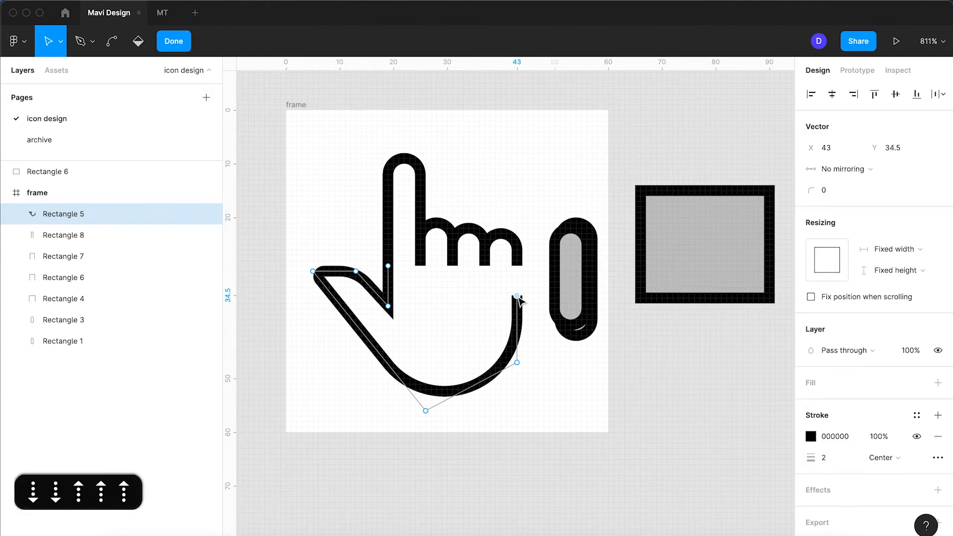
key(Up)
key(Up)
key(Up)
key(Up)
key(Up)
key(Return)
click(526, 195)
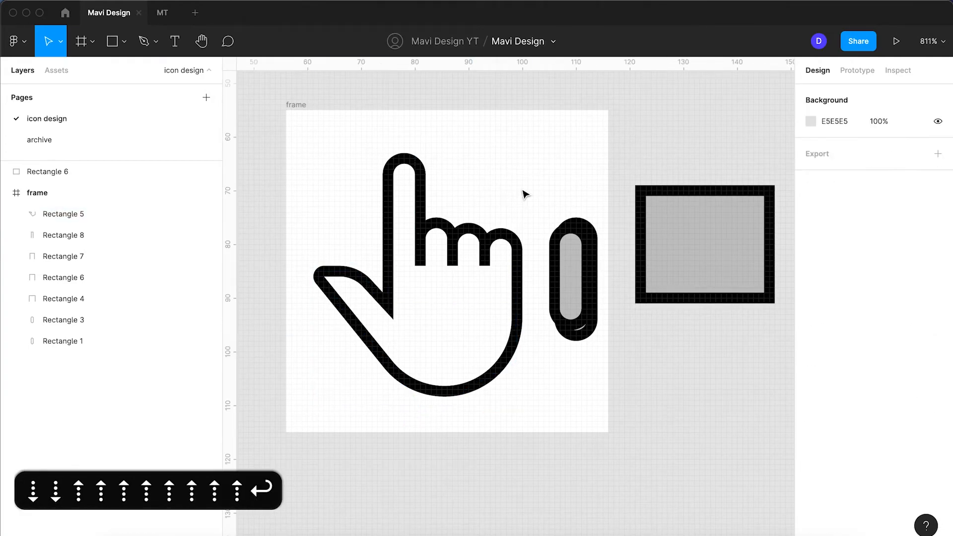
Set the stroke join of the thumb-and-palm outline to round
scroll(470, 265, up, 3)
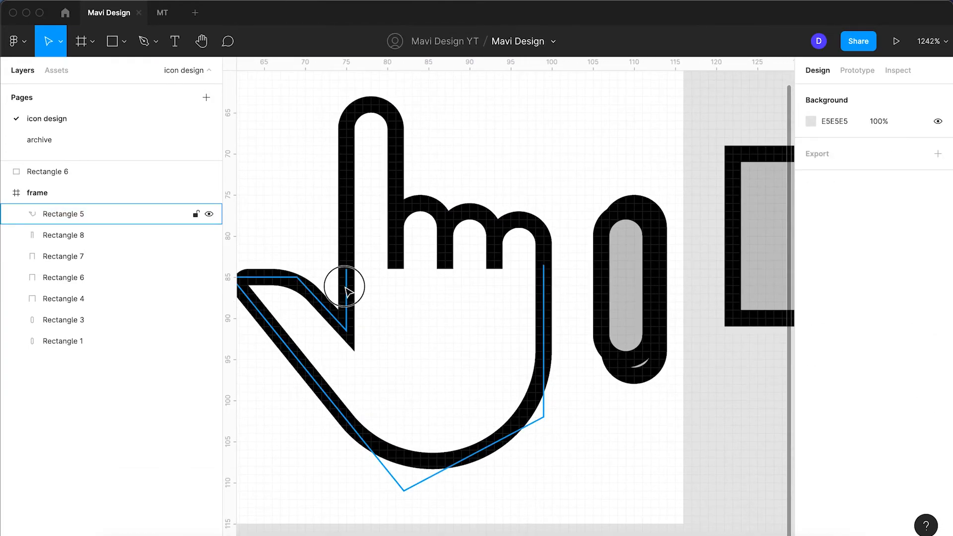
click(346, 281)
click(936, 457)
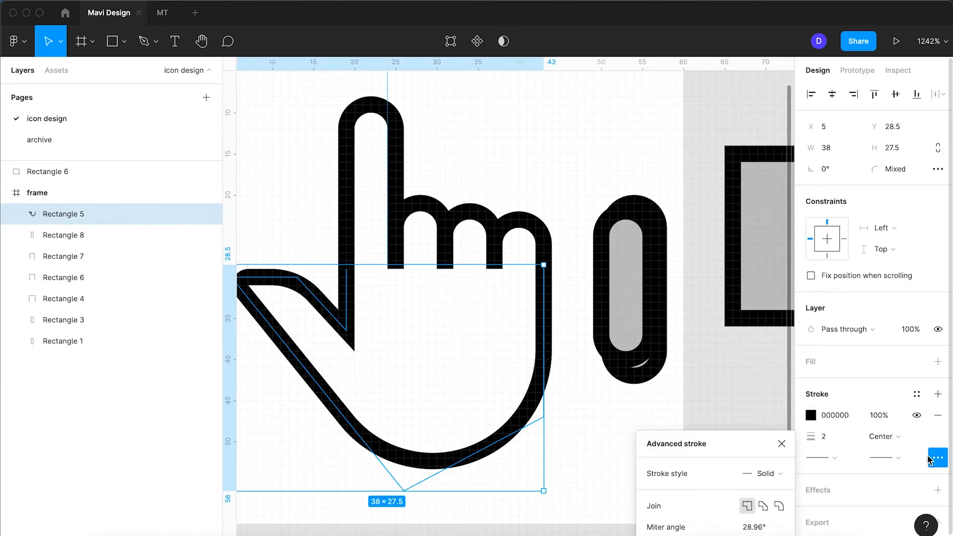
click(780, 506)
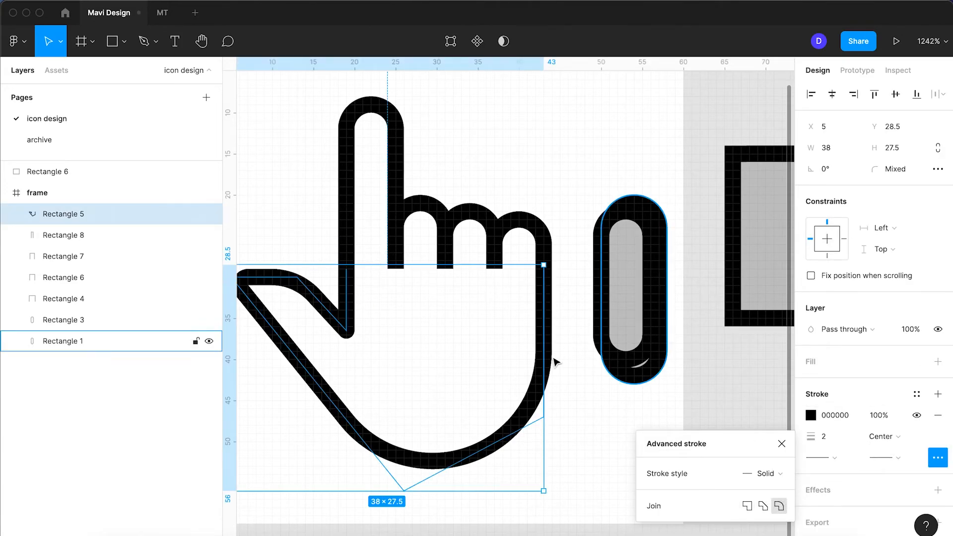
click(489, 365)
scroll(488, 365, left, 2)
click(372, 262)
double_click(392, 266)
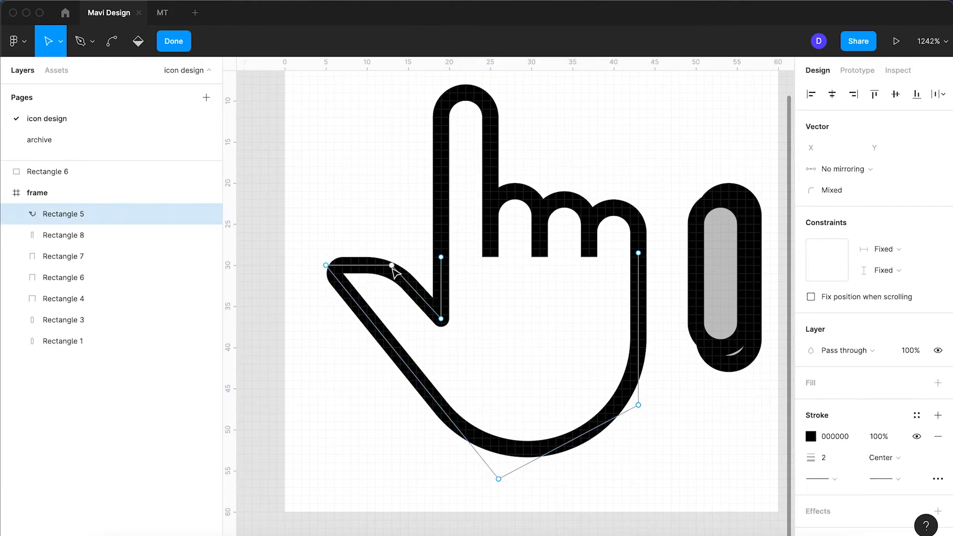
click(828, 195)
key(Up)
key(Down)
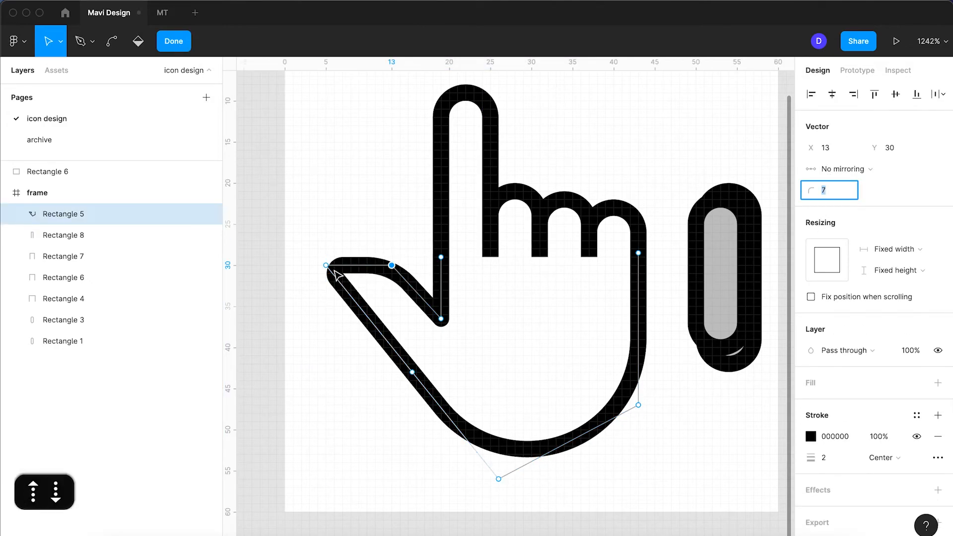
Set the corner radius of the thumb tip point at X 5, Y 30 to 2
click(326, 265)
click(819, 190)
key(Up)
key(Up)
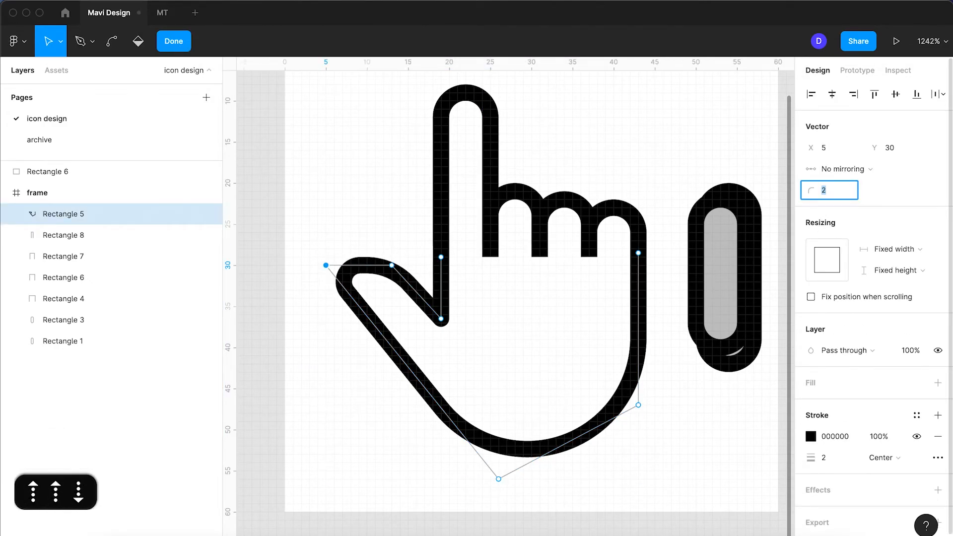
key(Return)
key(Return)
Extend the lower ends of all three short finger arches down together, making their combined size 18 × 9
click(590, 248)
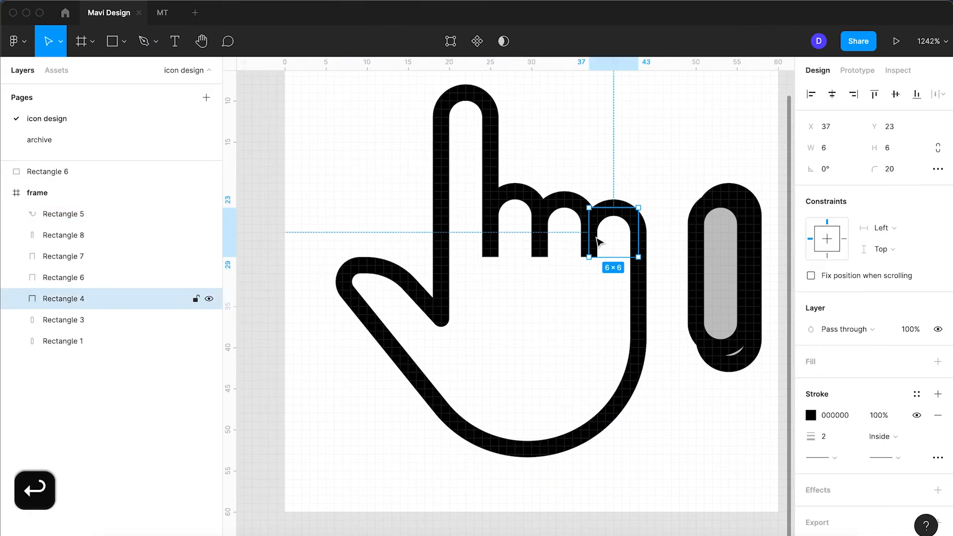
scroll(586, 254, up, 3)
scroll(586, 254, down, 2)
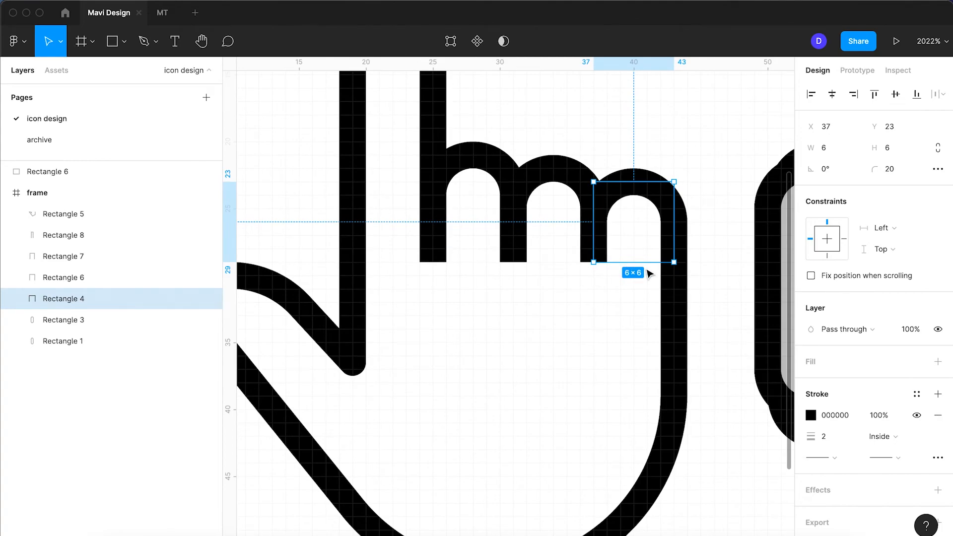
shift+click(516, 253)
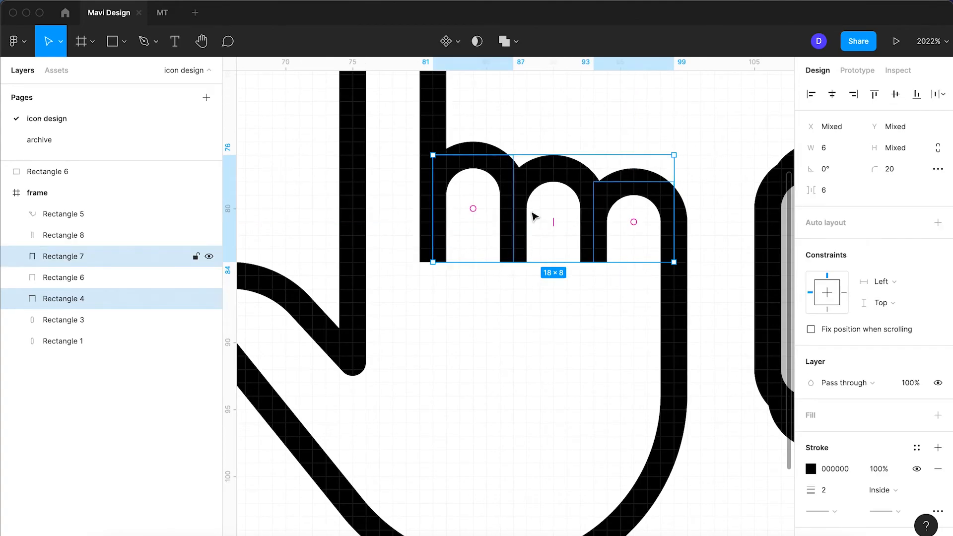
shift+click(548, 180)
mouse_move(528, 260)
mouse_down()
mouse_move(528, 292)
mouse_move(528, 279)
mouse_up()
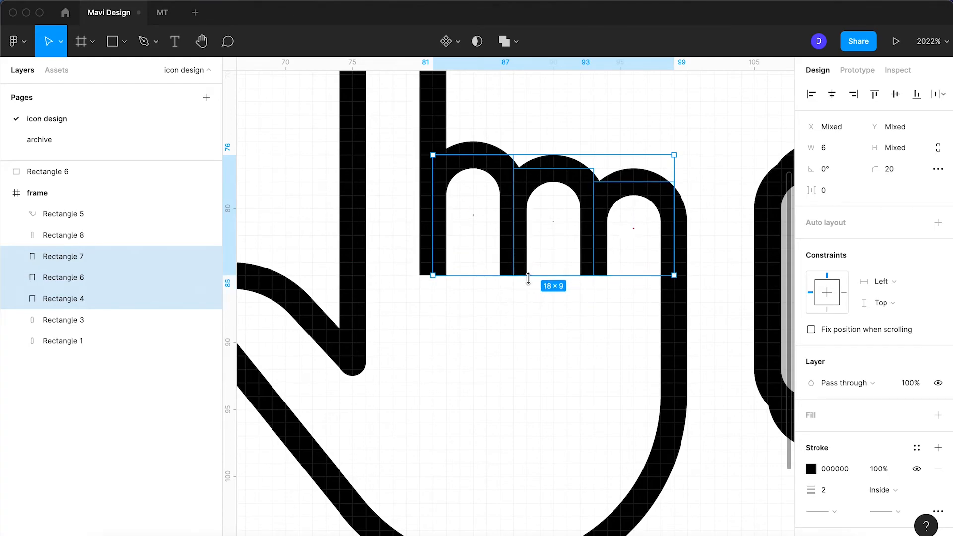
Extend the lower end of each short finger arch to Y 31, giving heights of 8, 9 and 10 from little to middle finger
click(594, 326)
click(631, 189)
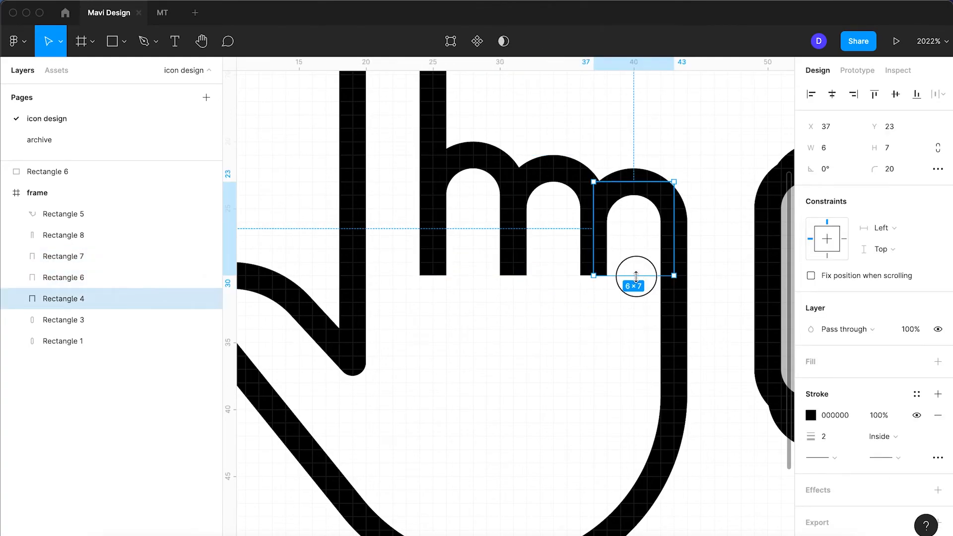
drag(636, 276, 635, 289)
click(557, 275)
click(565, 175)
drag(560, 276, 560, 289)
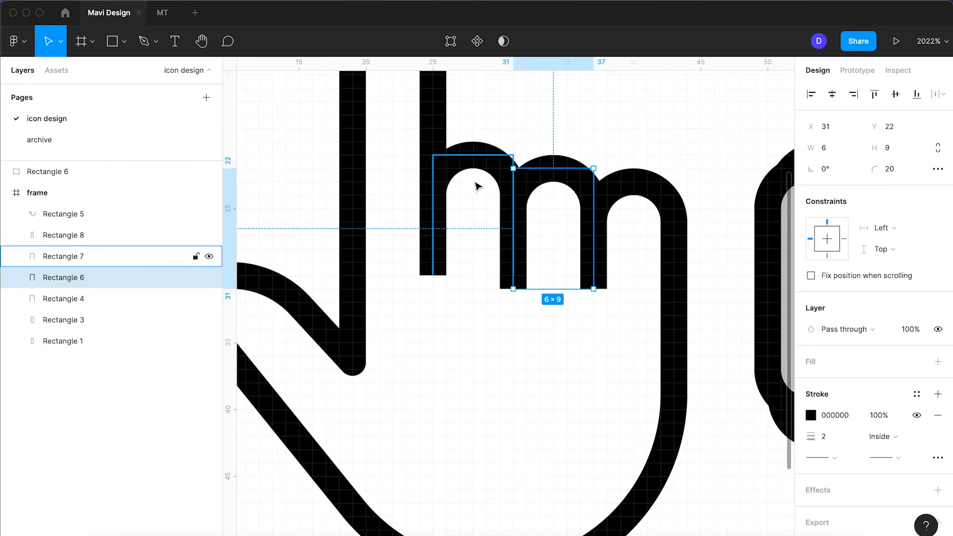
click(480, 170)
drag(475, 282, 475, 289)
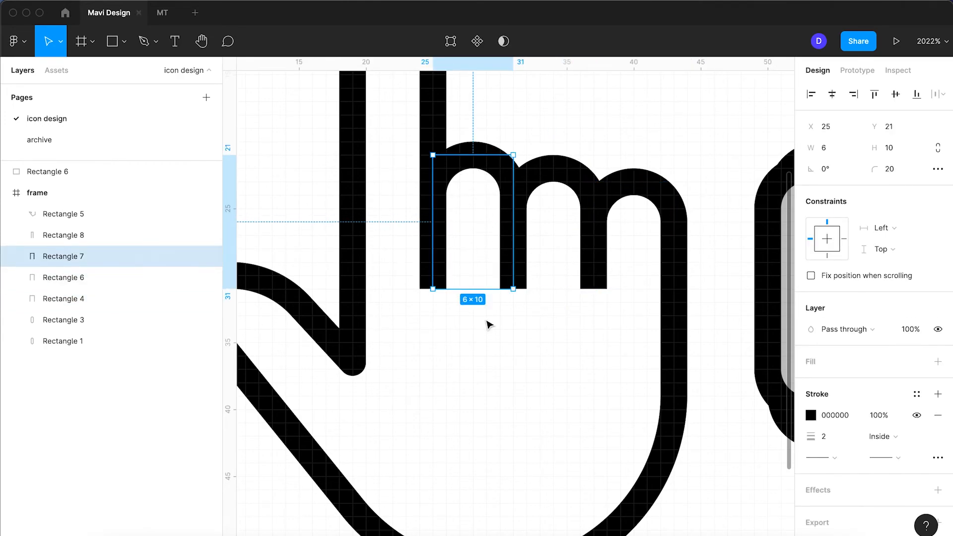
click(496, 355)
scroll(496, 355, down, 10)
scroll(496, 355, up, 6)
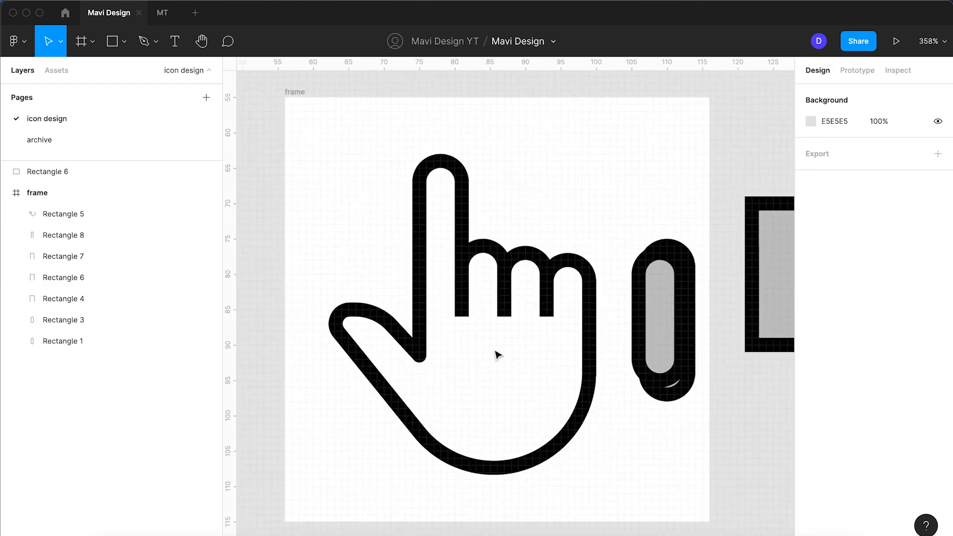
Raise the lower end point beside the index finger on the middle finger arch by 1 to Y 30
click(458, 297)
double_click(485, 258)
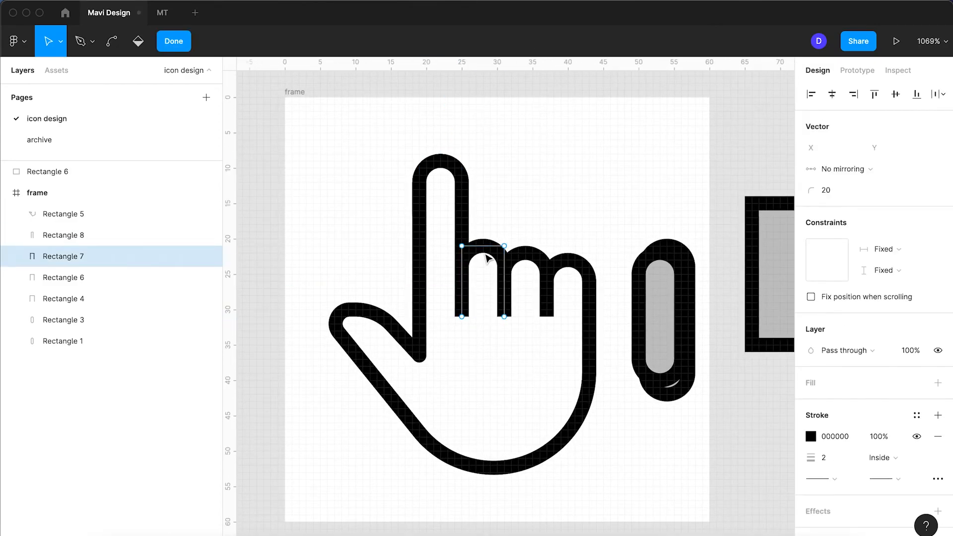
click(461, 316)
key(Up)
key(Return)
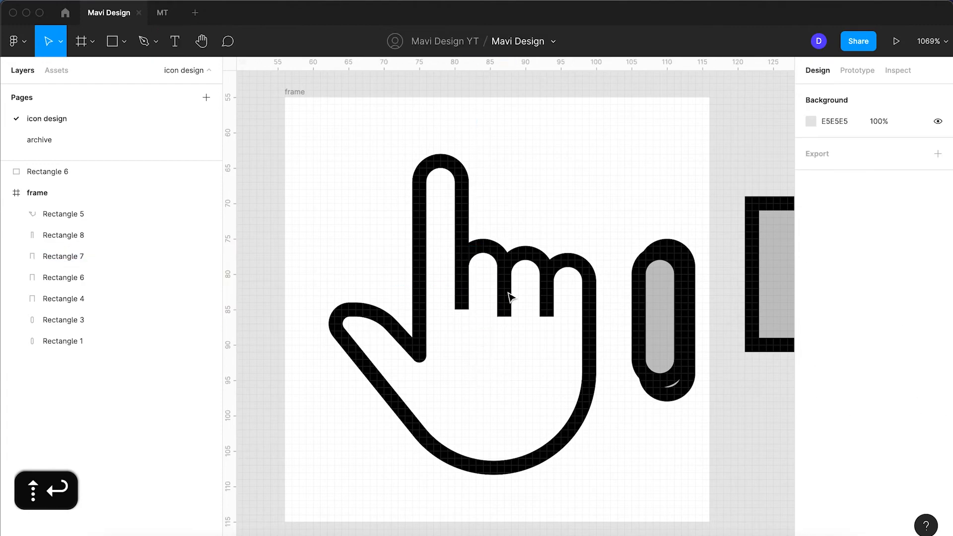
click(484, 254)
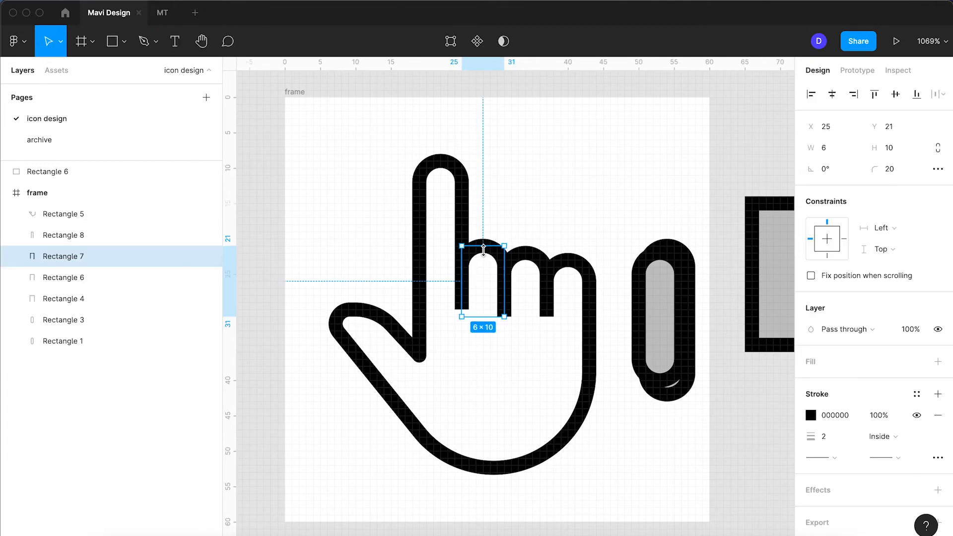
click(531, 372)
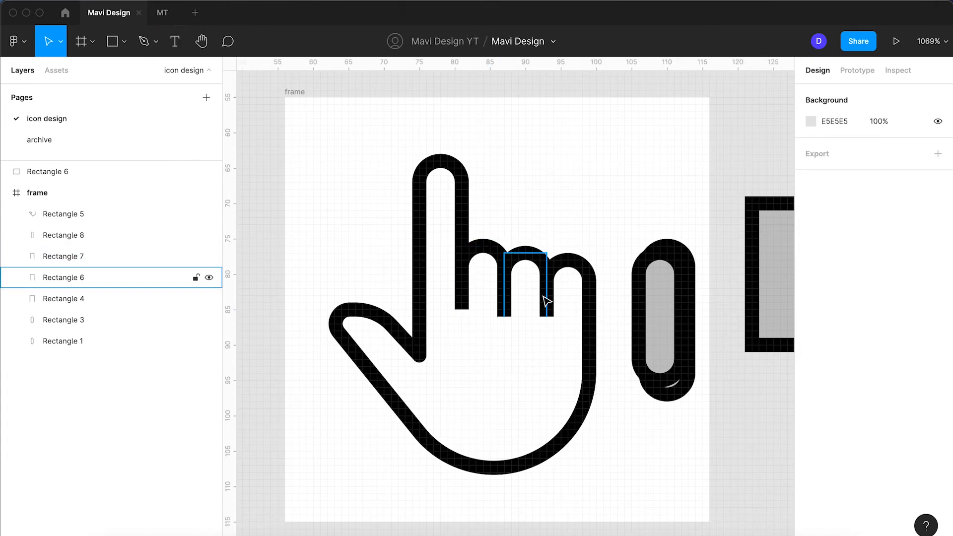
Raise the lower end points shared by the middle and ring finger arches by 1 to Y 30
click(528, 256)
key(Return)
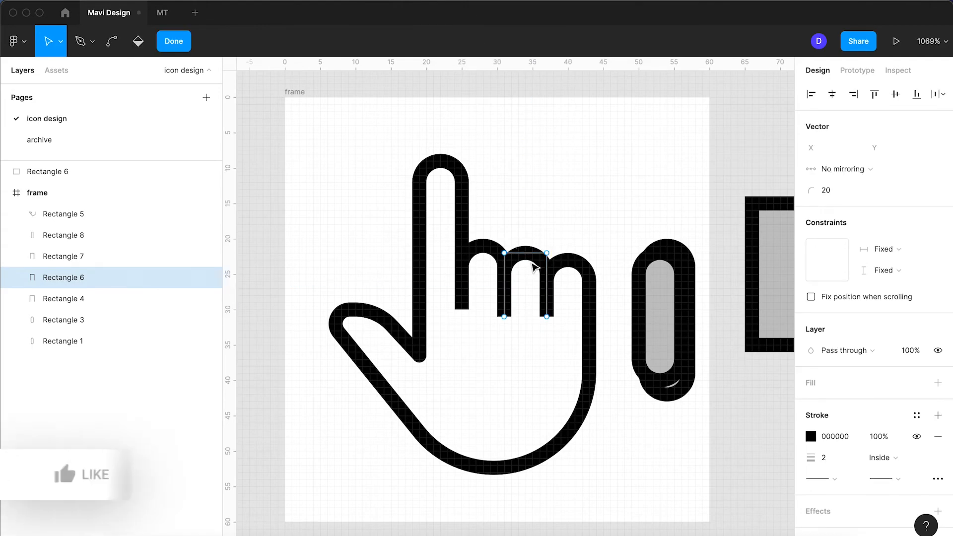
click(504, 316)
key(Up)
key(Return)
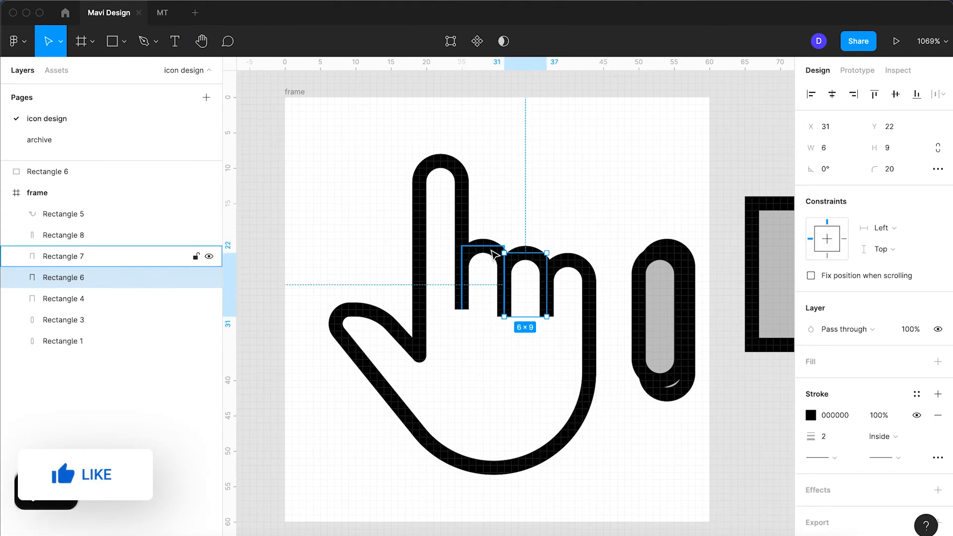
click(495, 251)
key(Return)
click(504, 317)
key(Up)
key(Return)
click(507, 372)
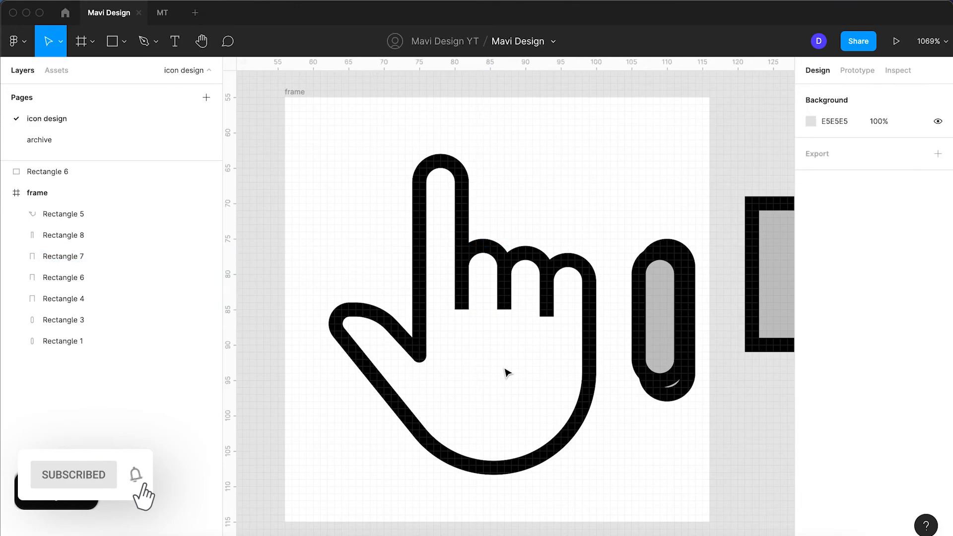
Raise the lower end points shared by the ring and little finger arches by 1 to Y 30
click(570, 272)
key(Return)
click(547, 316)
key(Return)
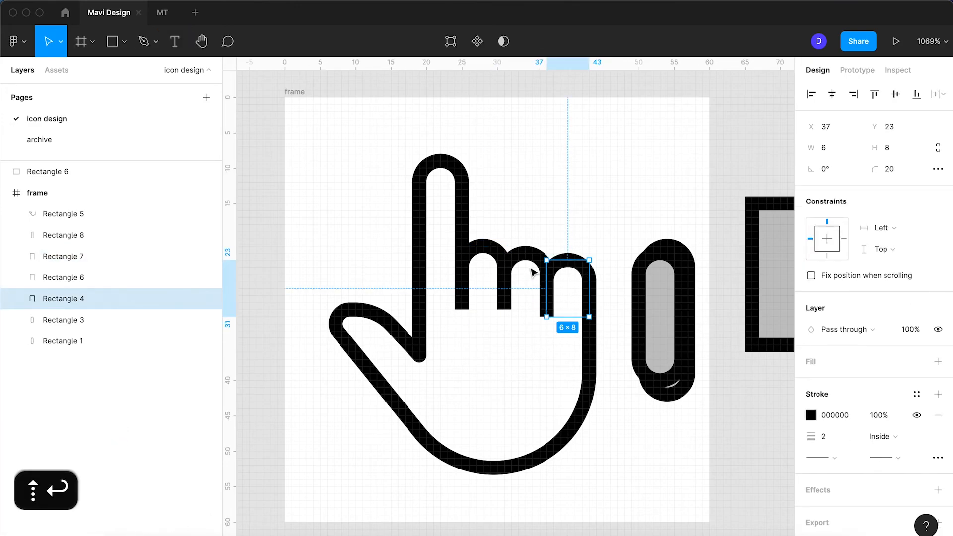
click(532, 297)
key(Return)
click(546, 316)
key(Up)
key(Return)
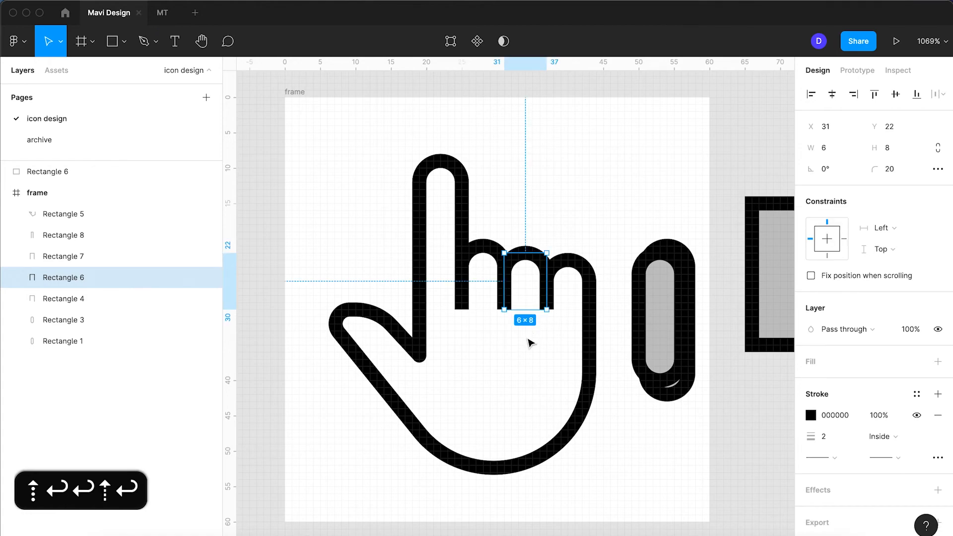
click(528, 340)
Stretch the middle finger arch's top up to Y 19 and the ring finger arch's top up to Y 21
scroll(528, 340, down, 1)
scroll(530, 342, down, 5)
scroll(530, 342, up, 5)
click(525, 263)
click(489, 254)
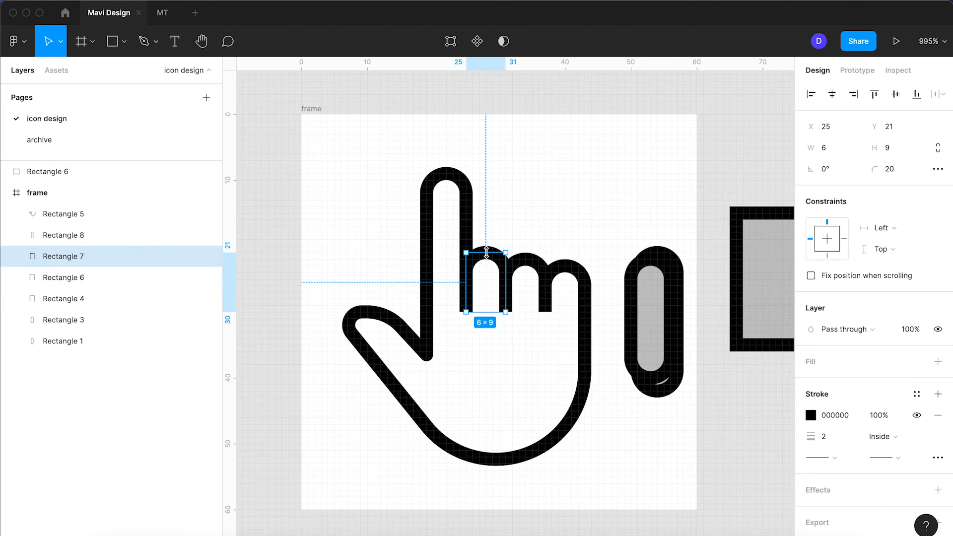
mouse_move(487, 244)
mouse_down()
mouse_move(531, 256)
mouse_move(487, 237)
mouse_up()
click(538, 269)
click(488, 248)
key(Escape)
scroll(549, 223, down, 5)
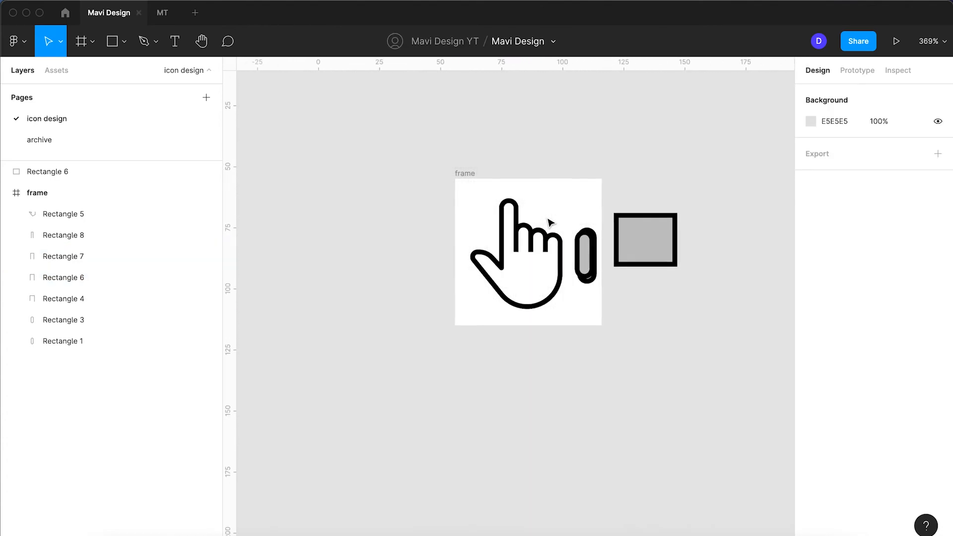
Lower the top of the middle finger arch to Y 20, making it 6 × 10
scroll(549, 222, up, 3)
click(504, 240)
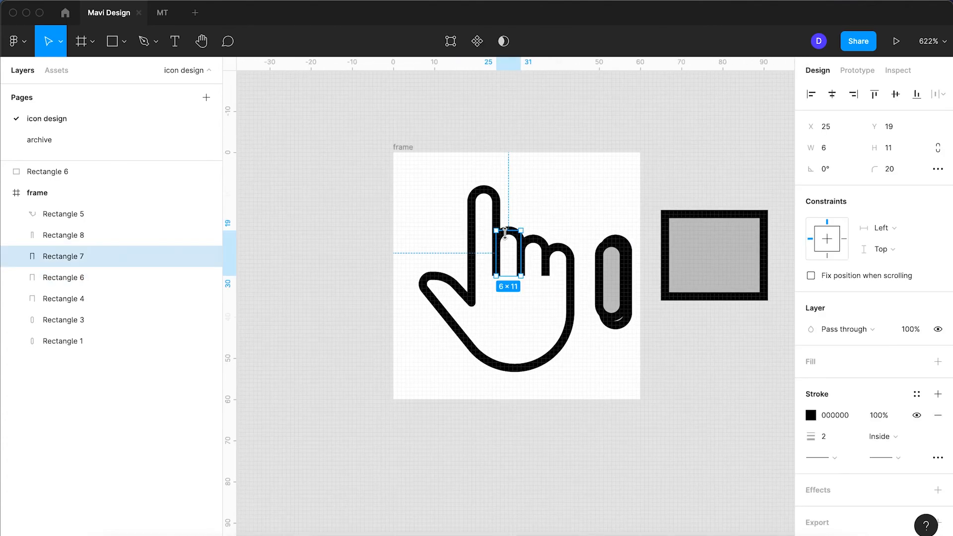
drag(506, 238, 506, 234)
click(534, 224)
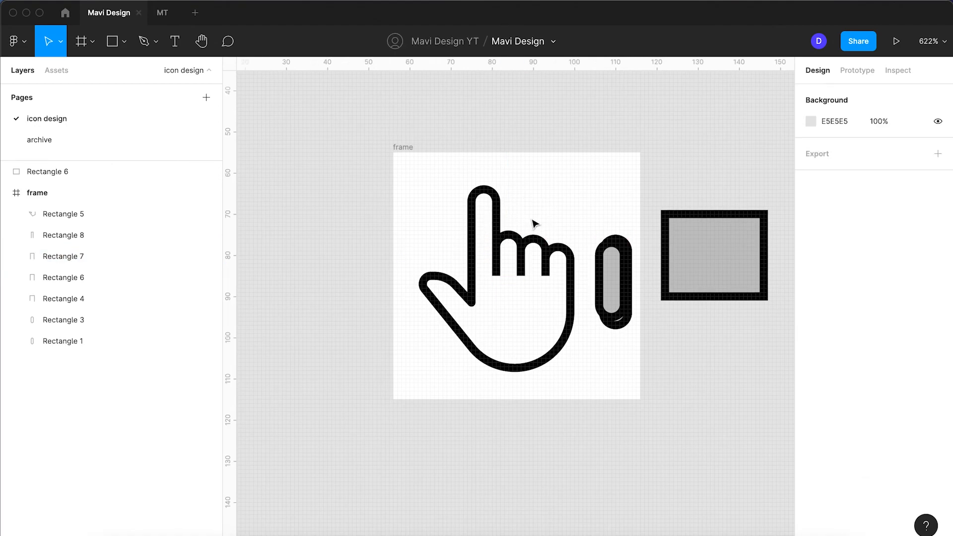
Try the top of the little finger arch at Y 24 and return it to Y 23
click(559, 252)
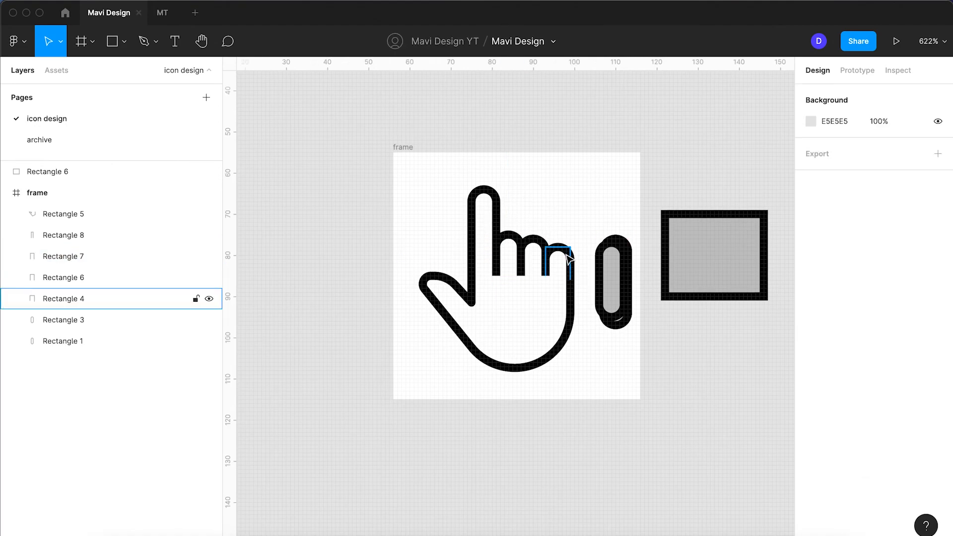
drag(557, 247, 558, 250)
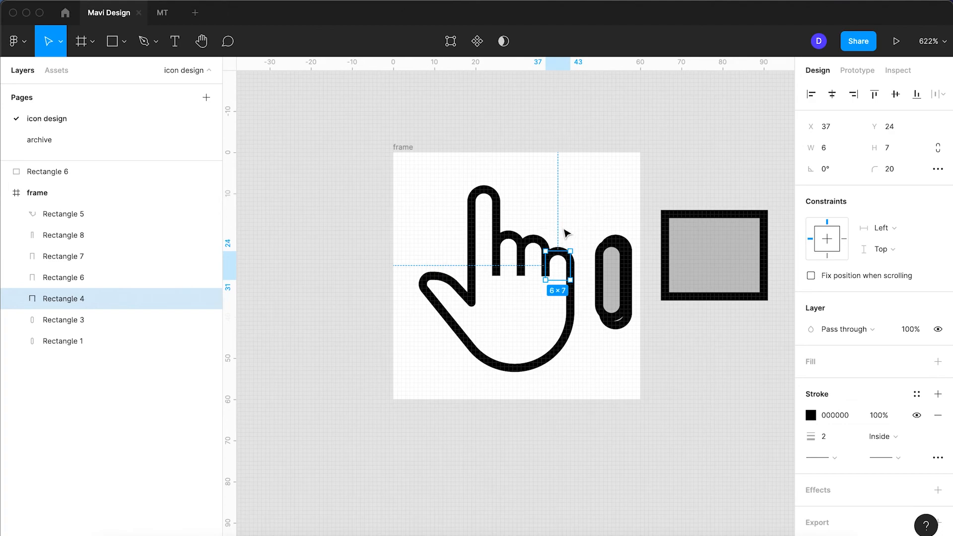
click(566, 235)
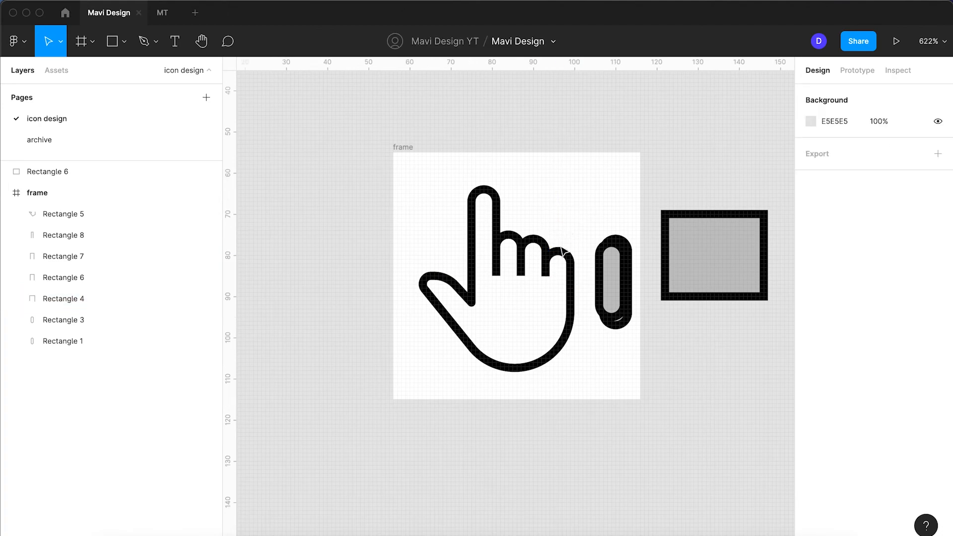
click(563, 250)
drag(560, 251, 560, 247)
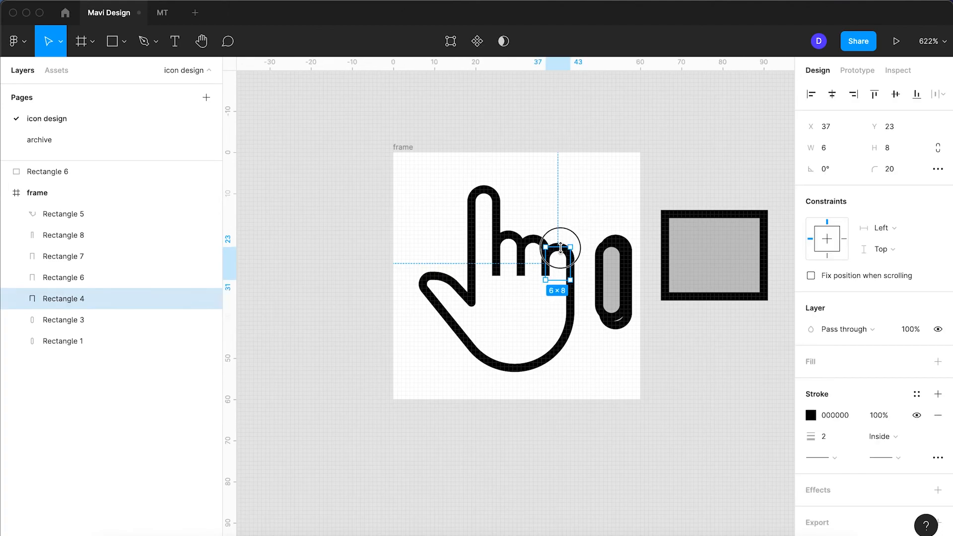
click(569, 231)
Delete the two leftover grey pill shapes beside the hand and the grey rectangle outside the frame
drag(626, 297, 630, 323)
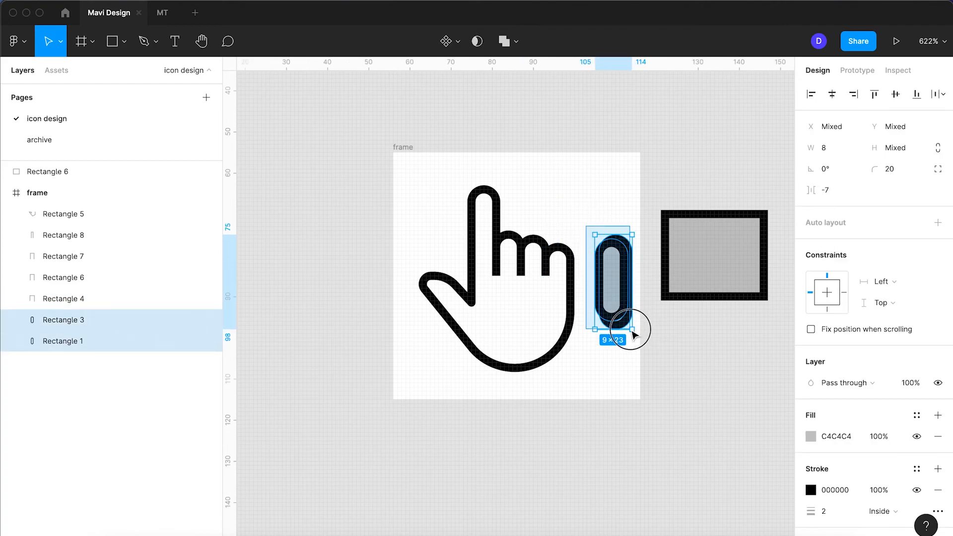
key(BackSpace)
click(689, 281)
key(BackSpace)
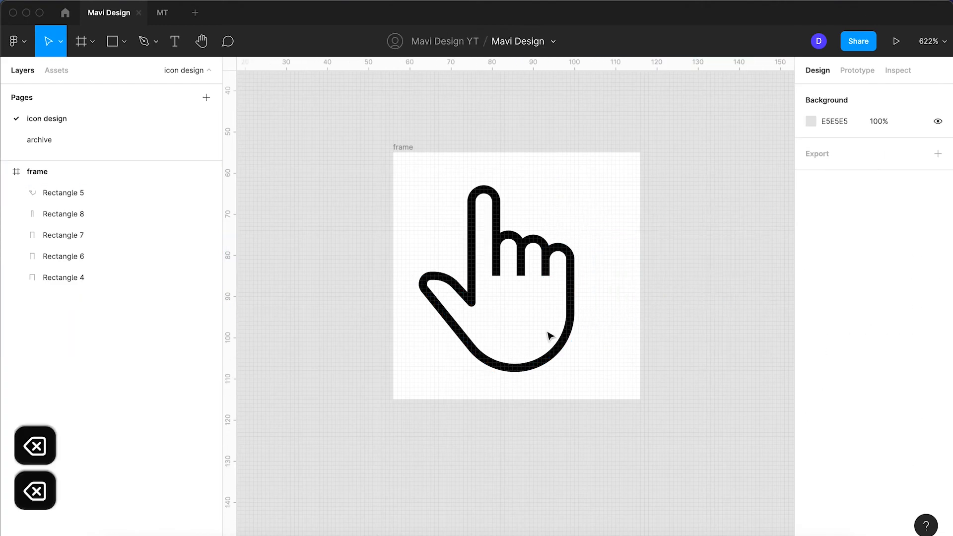
Move the whole thumb-and-palm outline up by 2 to Y 26.5
click(565, 346)
scroll(560, 343, up, 5)
key(Up)
key(Up)
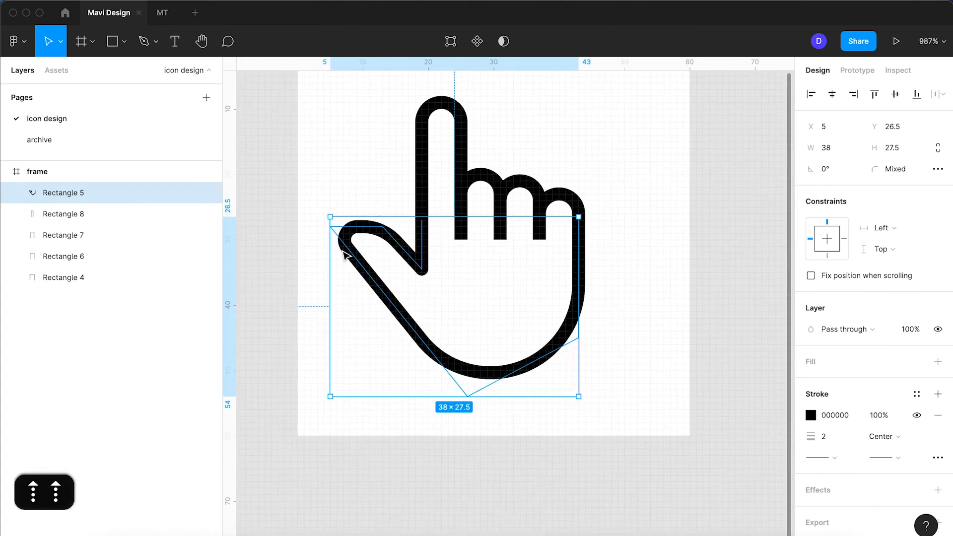
Shift the thumb's two upper points by 1 right and 1 down, to X 6 and X 14 at Y 29
double_click(367, 231)
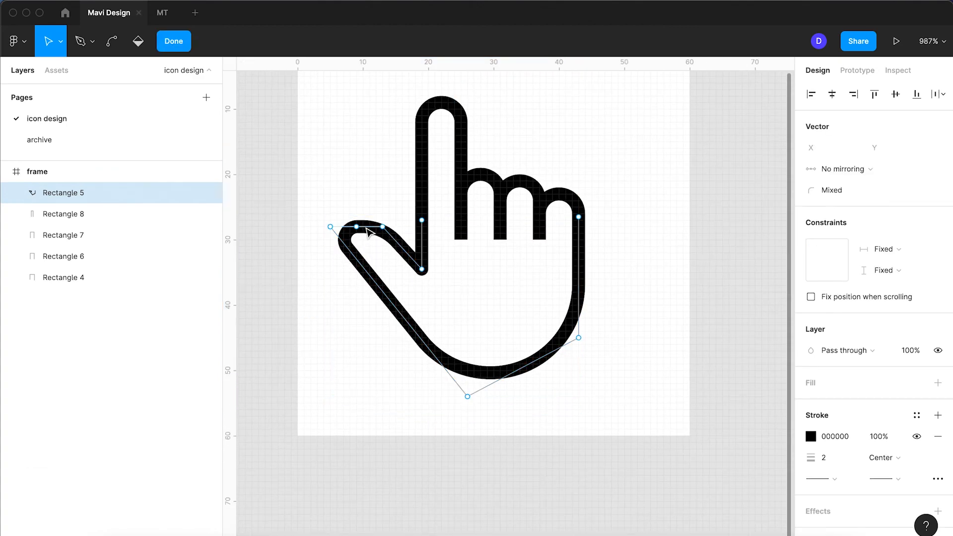
click(333, 228)
shift+click(383, 228)
key(Right)
key(Down)
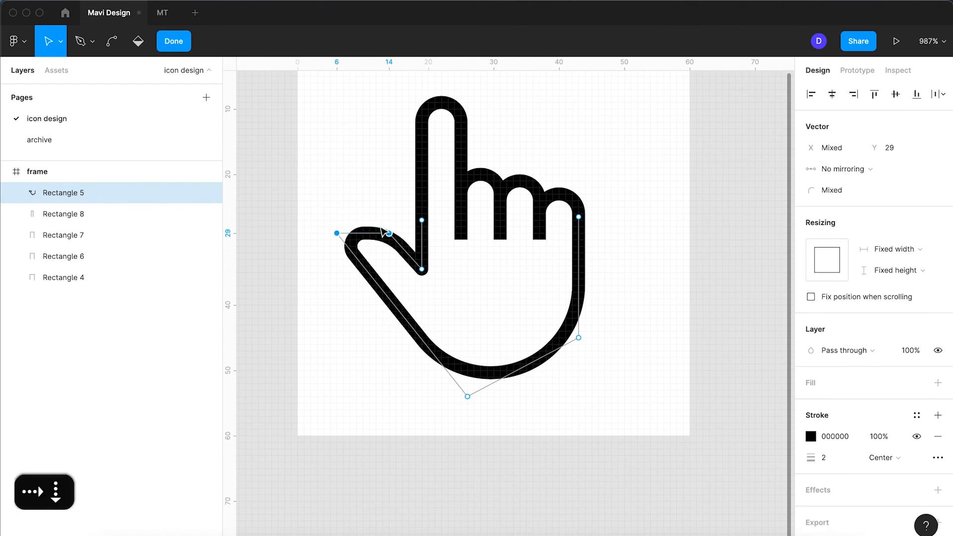
key(Return)
click(358, 172)
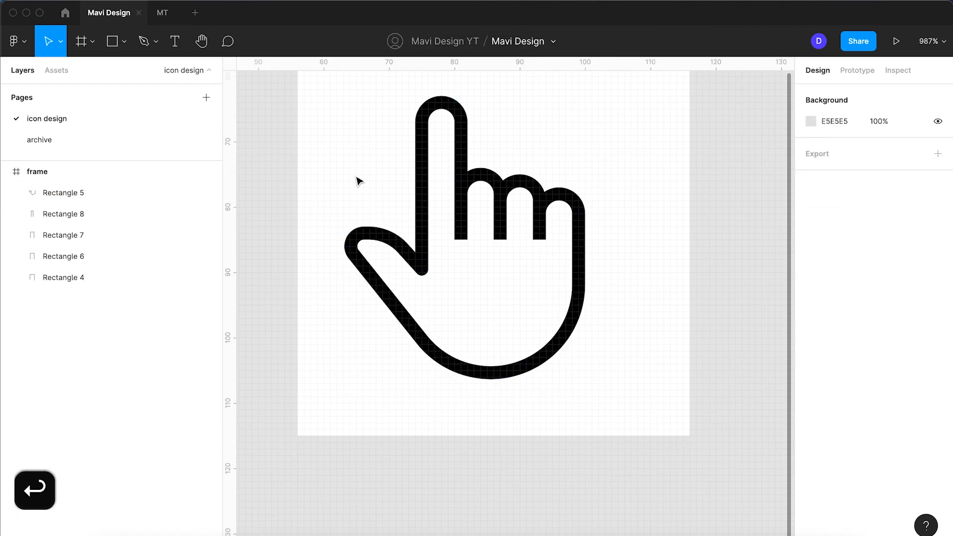
Give the open stroke ends of the middle and ring finger arches round caps
scroll(360, 181, down, 3)
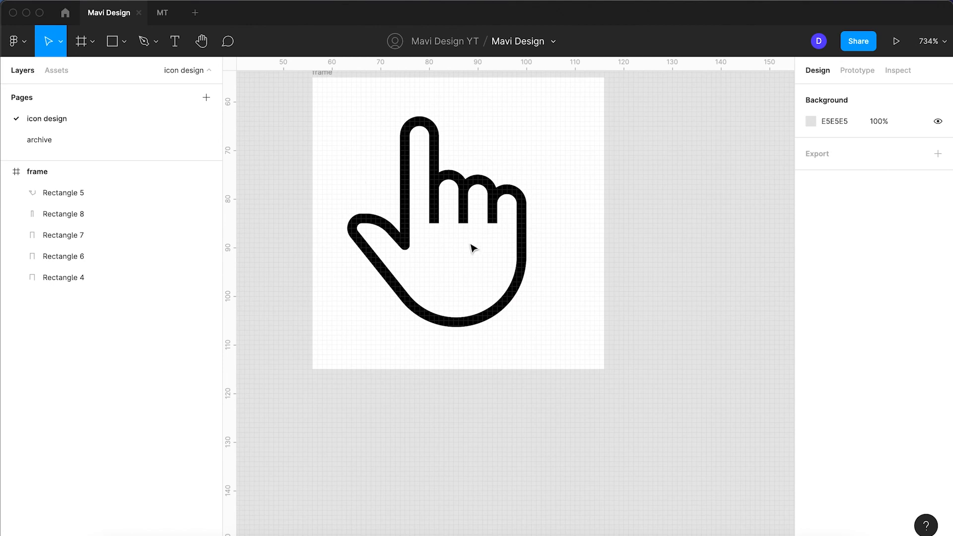
click(462, 211)
scroll(463, 209, up, 5)
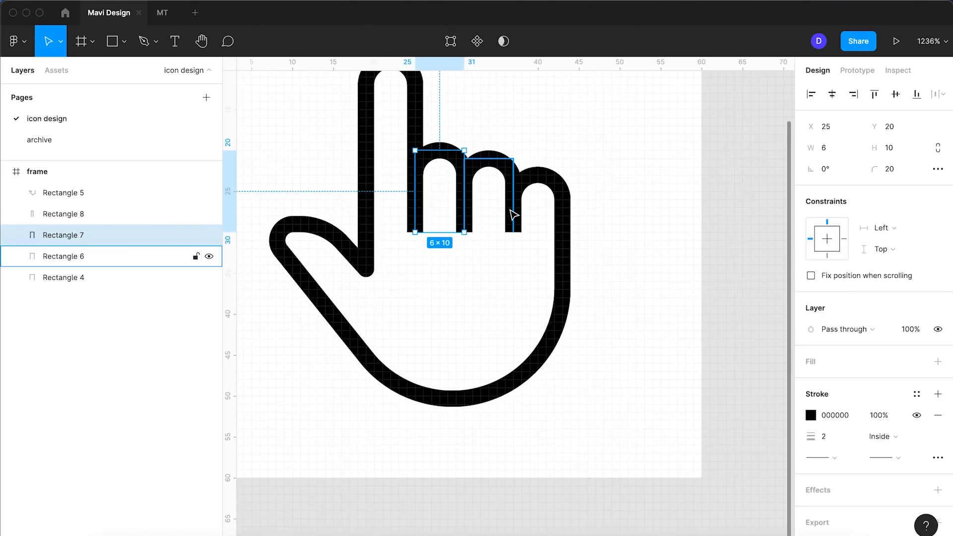
shift+click(501, 158)
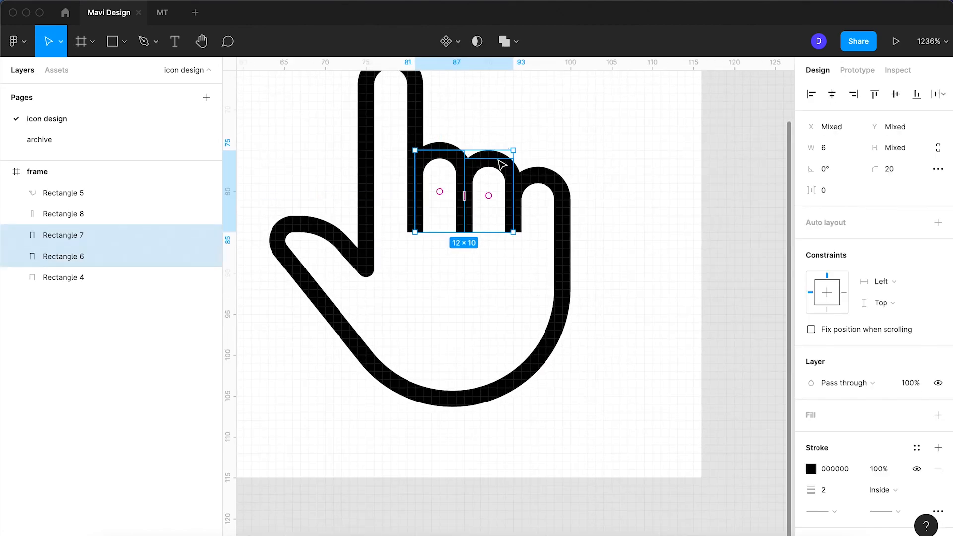
click(839, 511)
scroll(839, 513, down, 3)
click(840, 513)
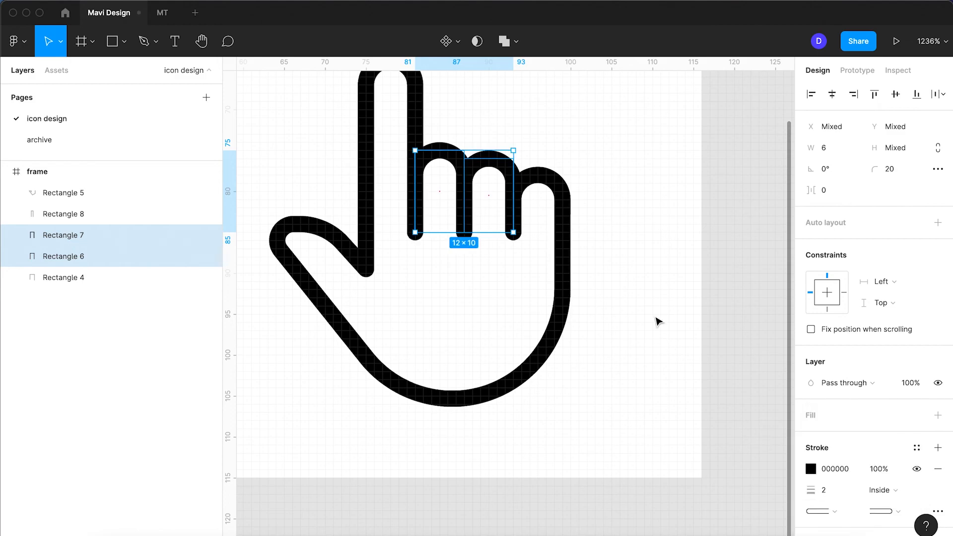
click(640, 244)
scroll(640, 244, down, 5)
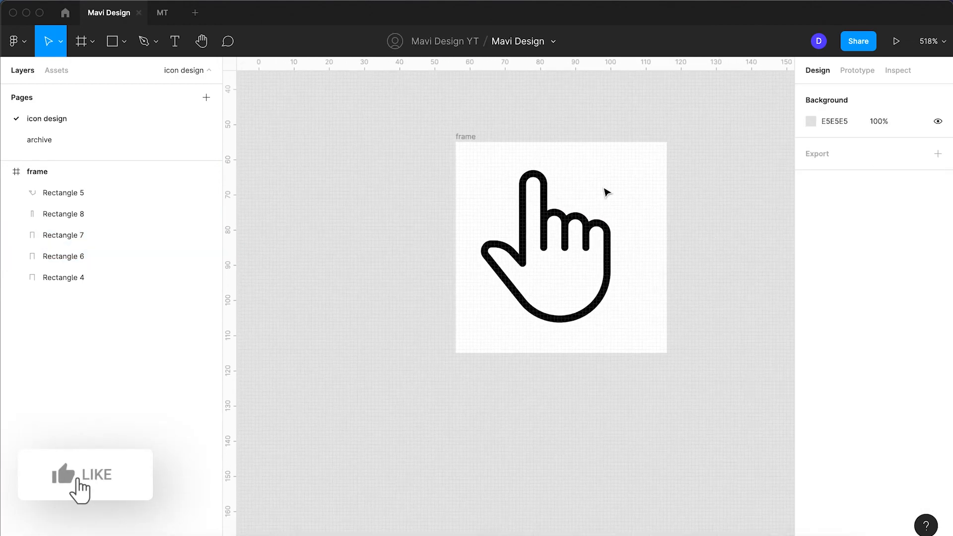
scroll(607, 192, up, 2)
scroll(599, 198, up, 5)
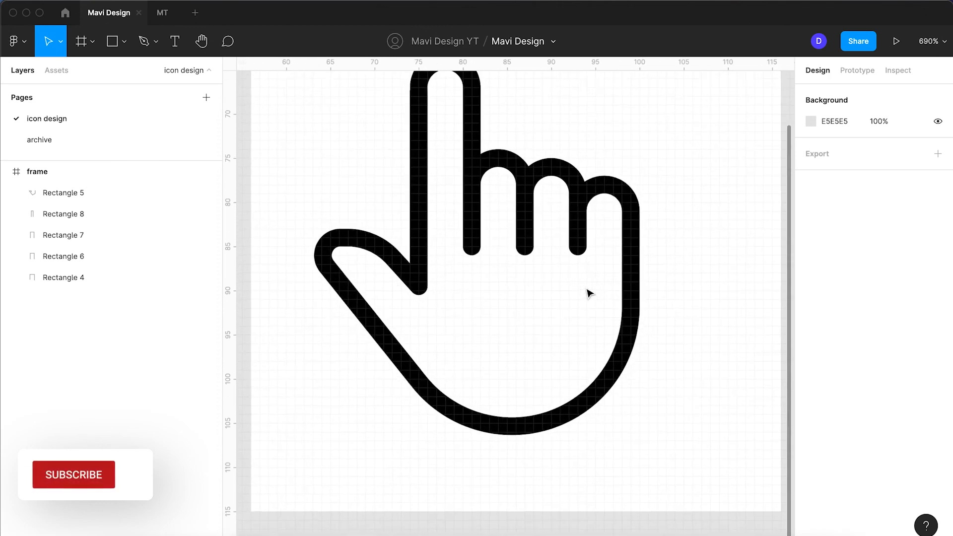
scroll(658, 428, down, 3)
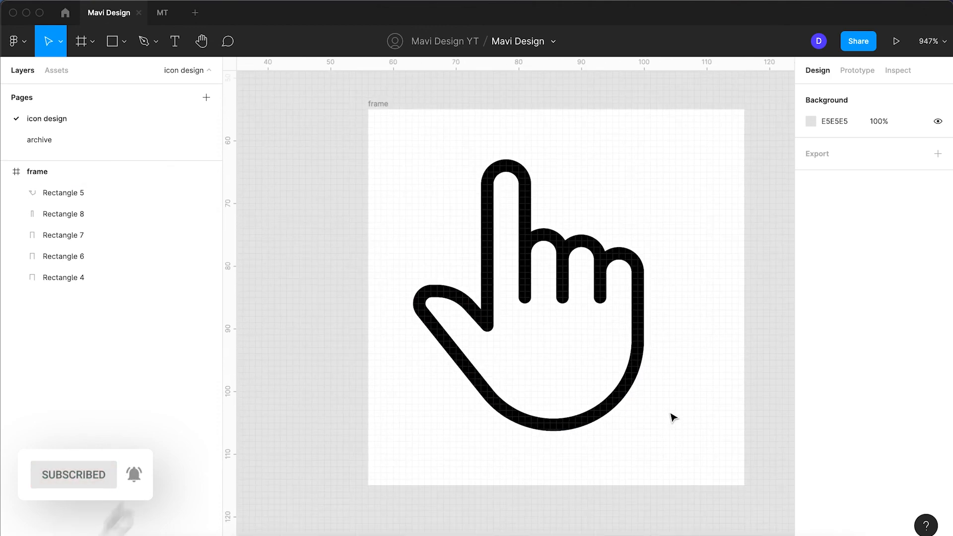
scroll(672, 419, right, 1)
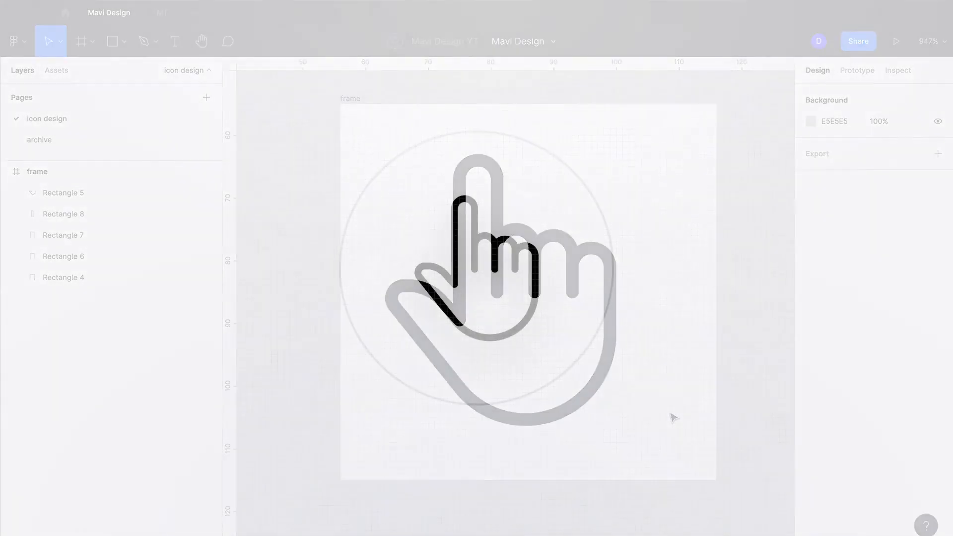